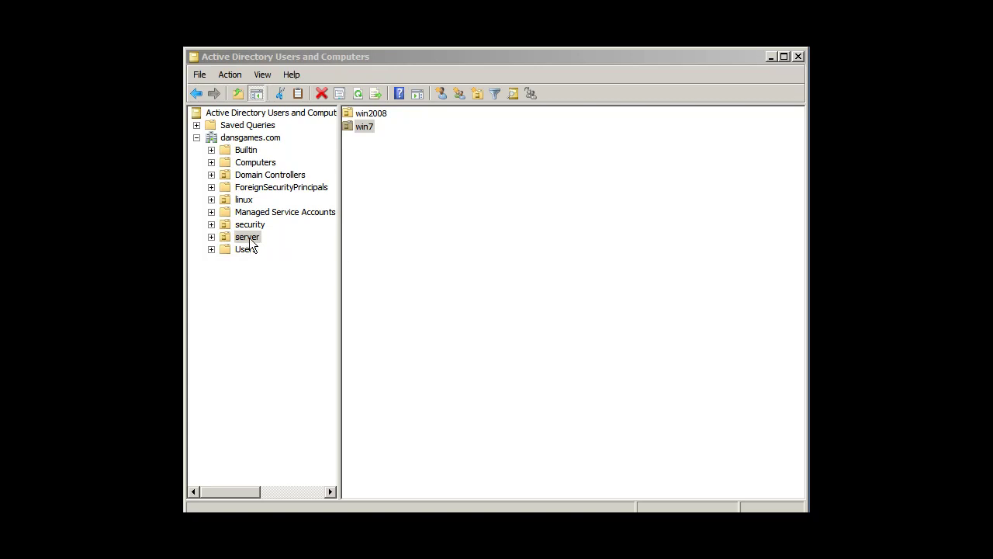
Expand the server OU and select win7 to show its computers and users sub-OUs
{"action": "left_click", "coordinate": [225, 240]}
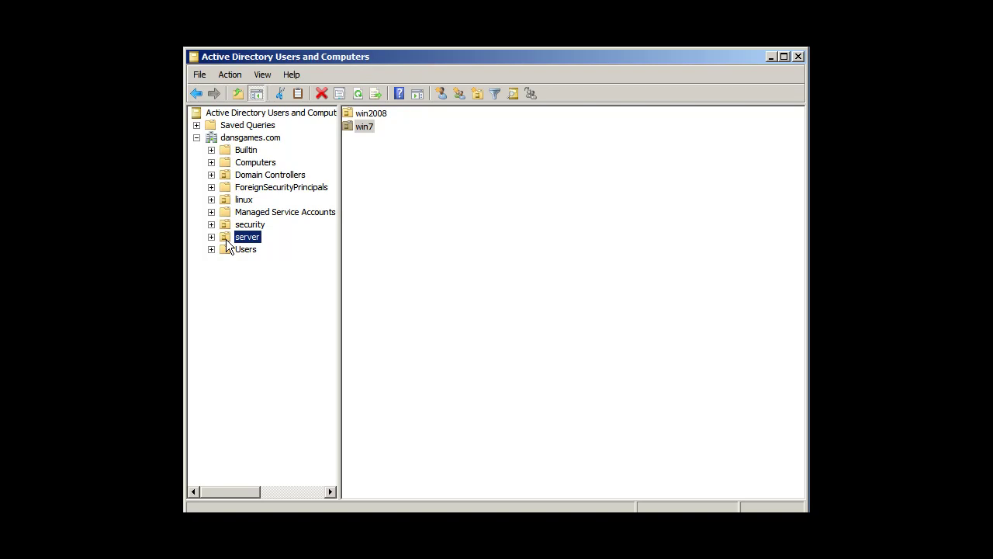
{"action": "left_click", "coordinate": [227, 199]}
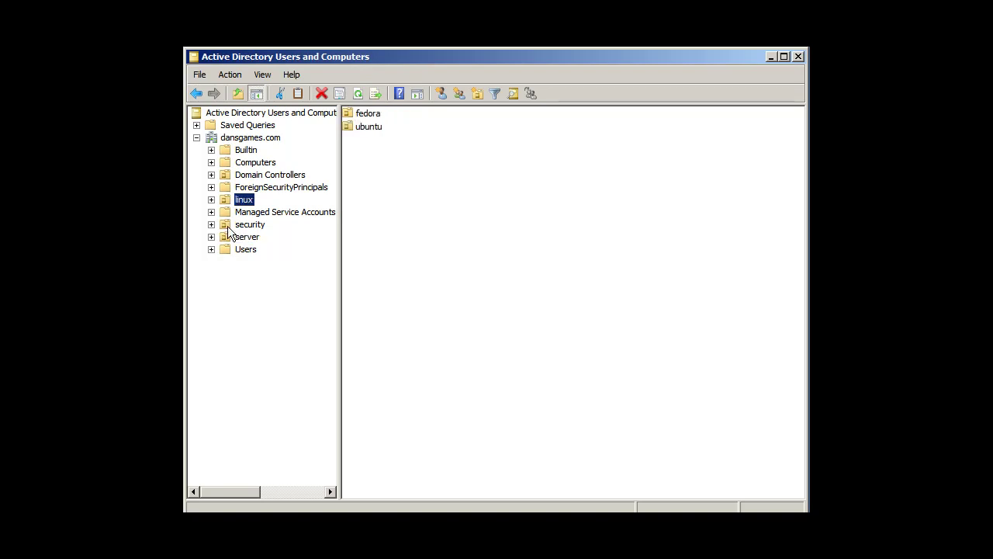
{"action": "left_click", "coordinate": [227, 225]}
{"action": "left_click", "coordinate": [228, 239]}
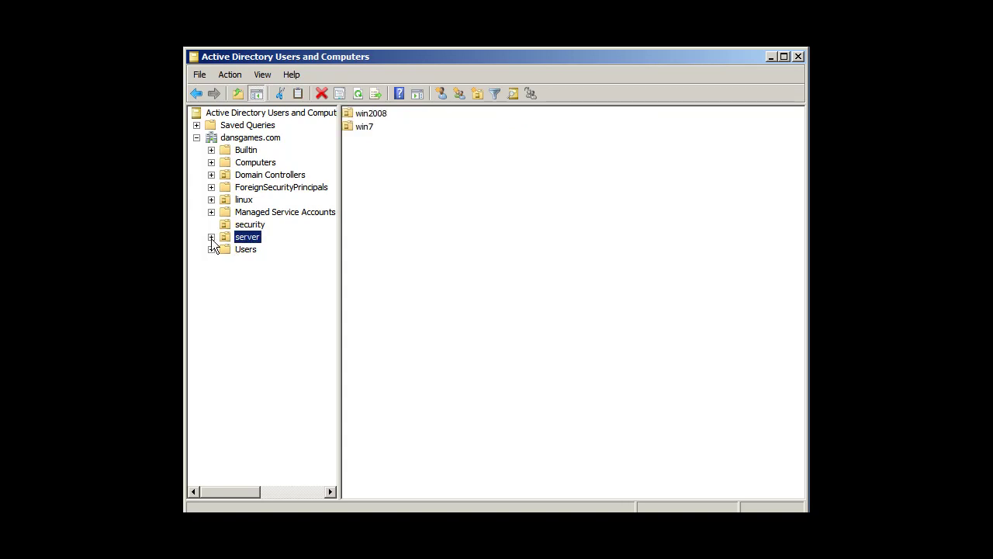
{"action": "left_click", "coordinate": [211, 237]}
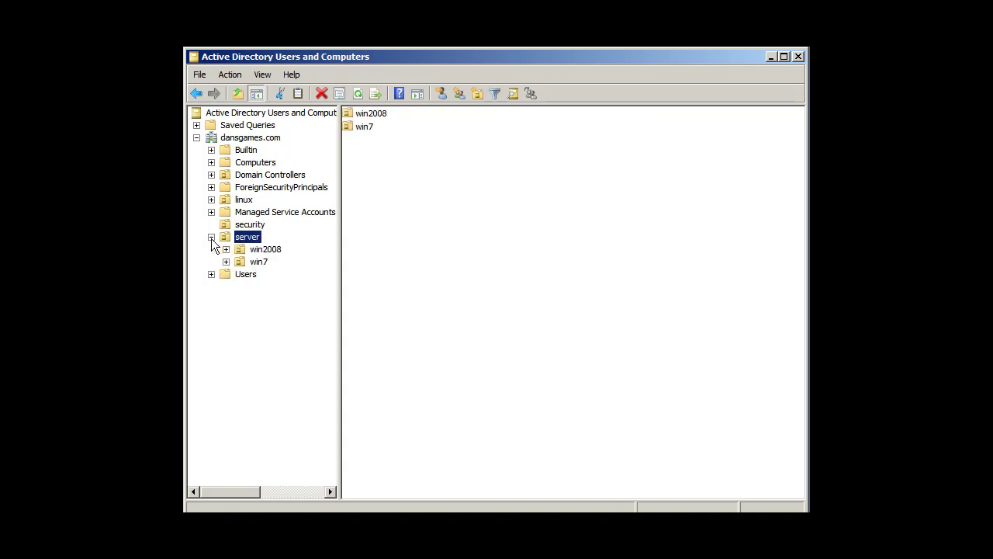
{"action": "left_click", "coordinate": [258, 263]}
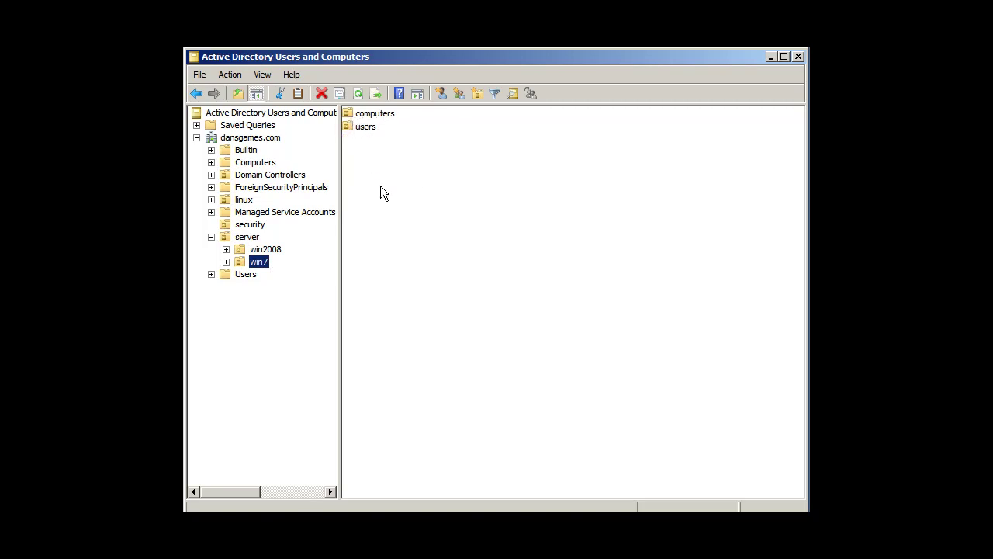
Start a new group in the win7 OU and enter the name GStudents
{"action": "right_click", "coordinate": [383, 160]}
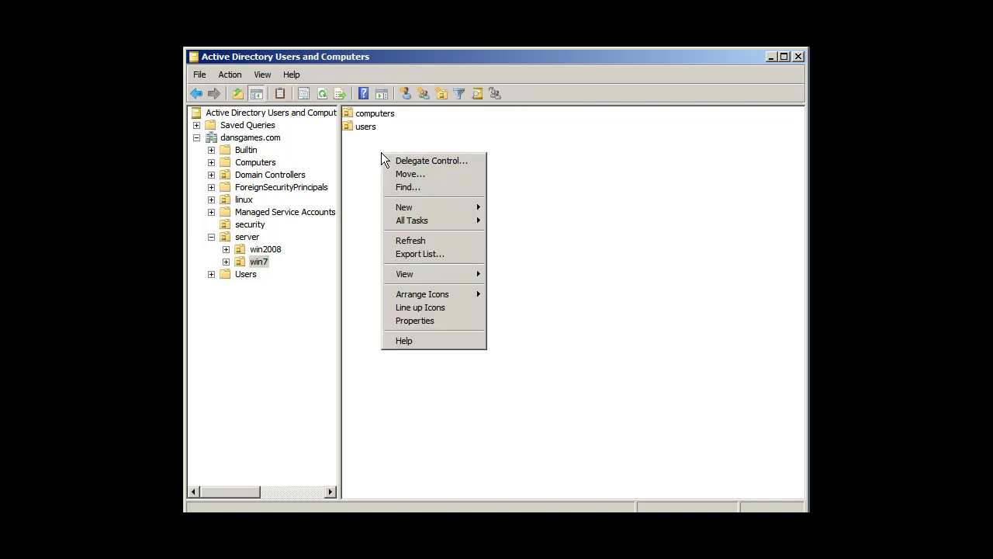
{"action": "mouse_move", "coordinate": [411, 211]}
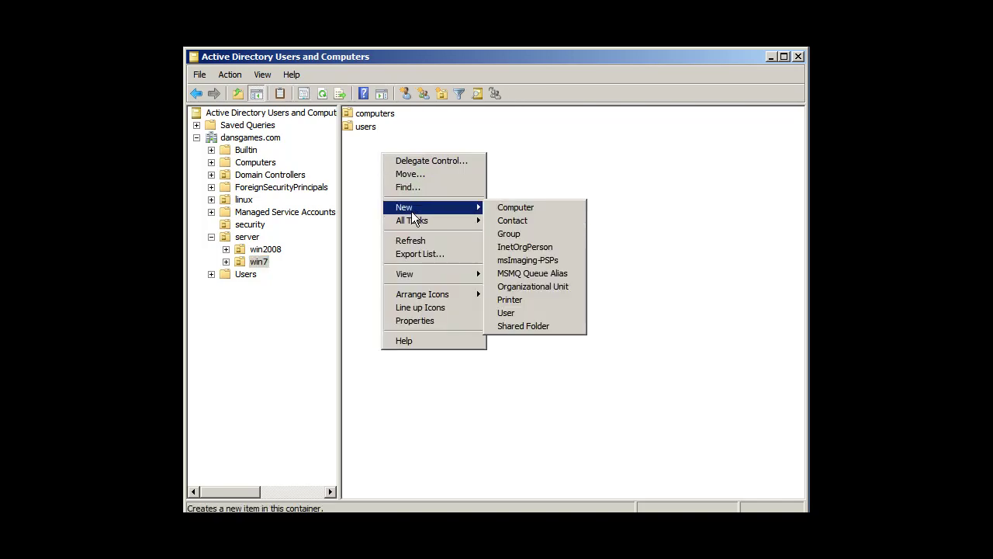
{"action": "left_click", "coordinate": [520, 232]}
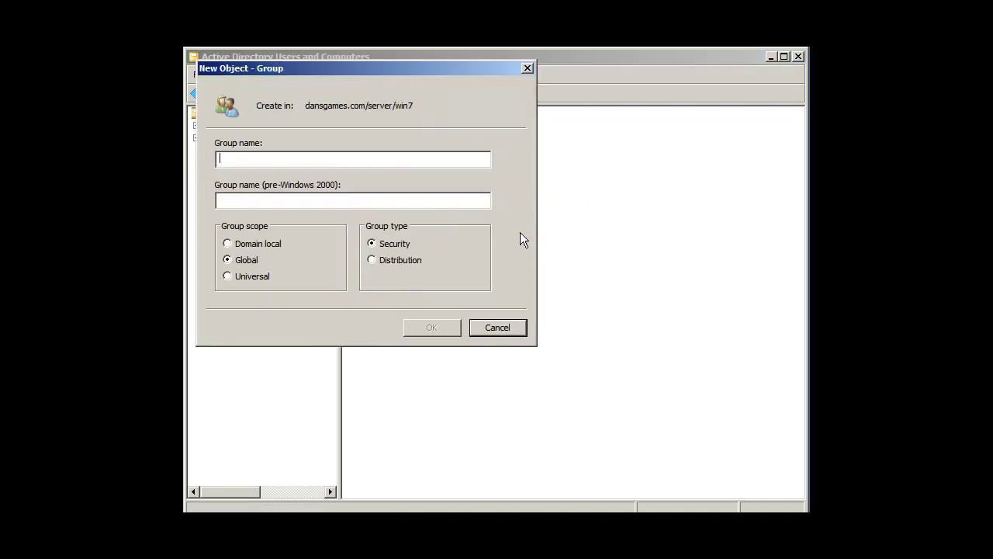
{"action": "left_click_drag", "start_coordinate": [425, 68], "coordinate": [593, 136]}
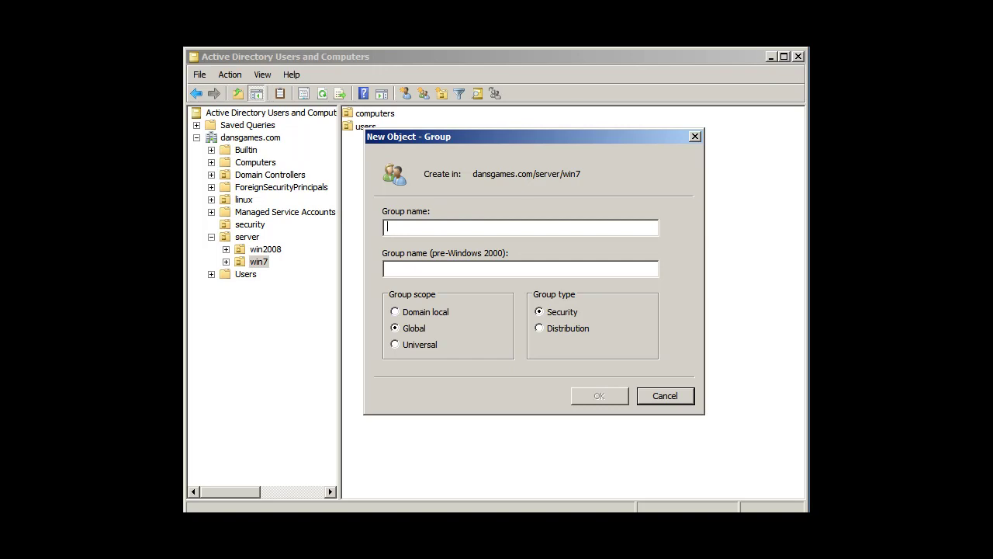
{"action": "left_click_drag", "start_coordinate": [560, 133], "coordinate": [608, 145]}
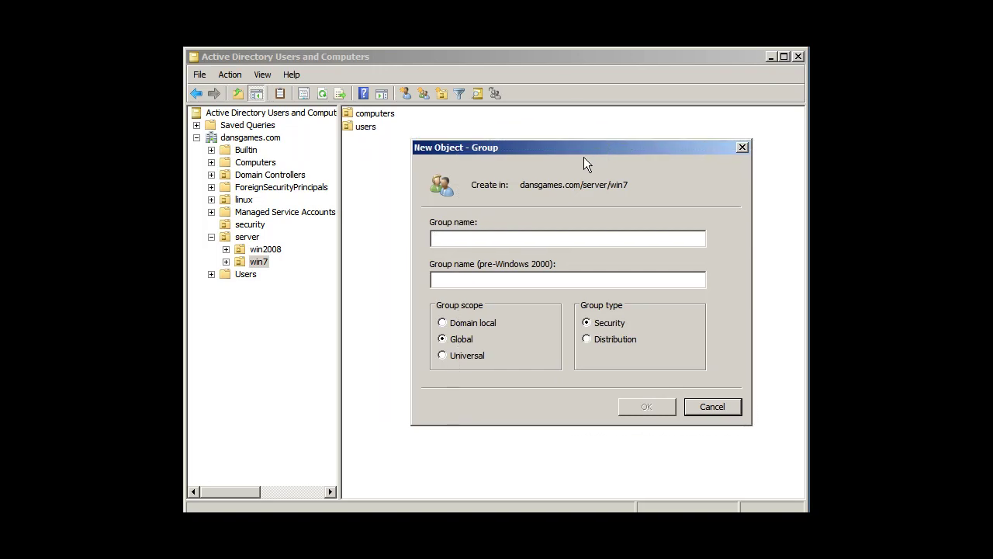
{"action": "type", "text": "GSt"}
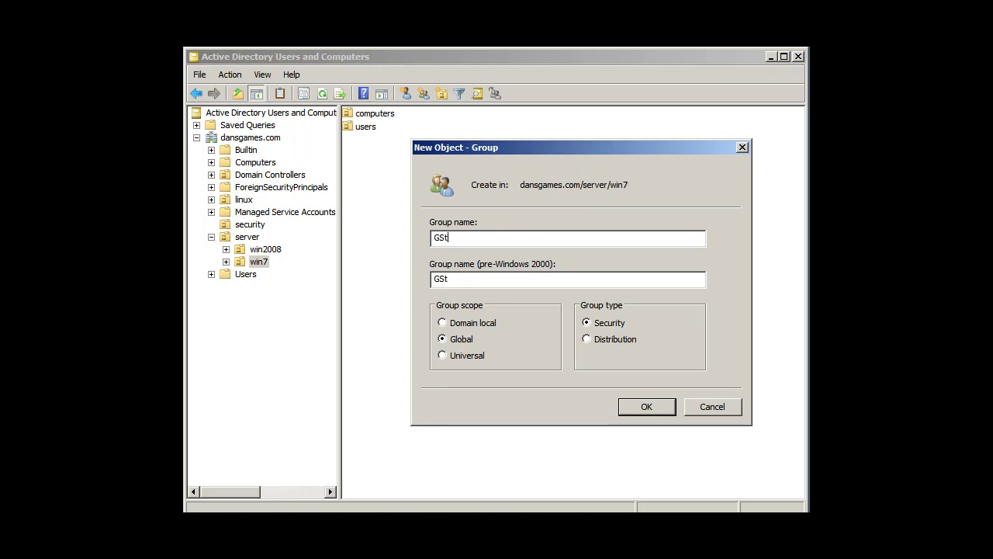
{"action": "type", "text": "udents"}
Finish creating the GStudents group and open win7's users OU
{"action": "left_click", "coordinate": [646, 407]}
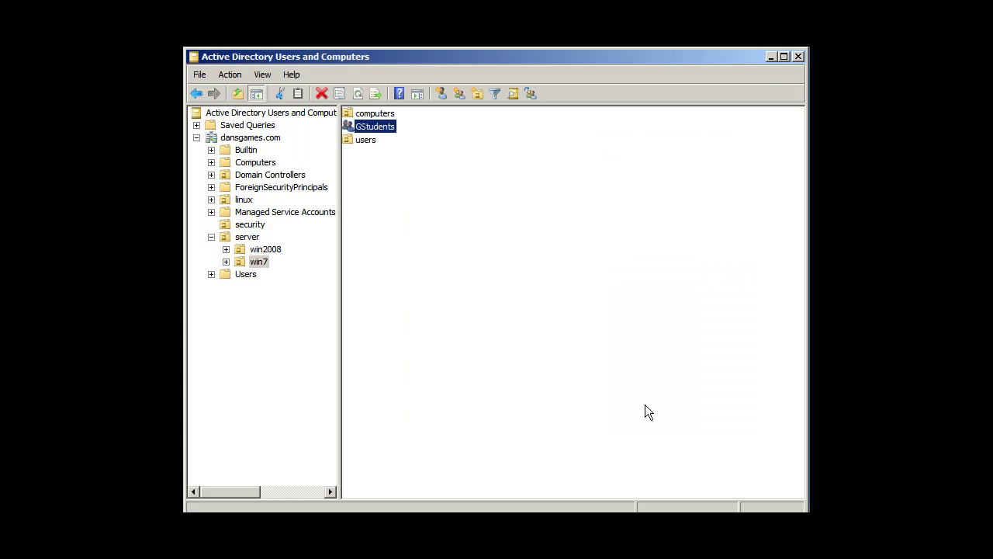
{"action": "left_click", "coordinate": [469, 208]}
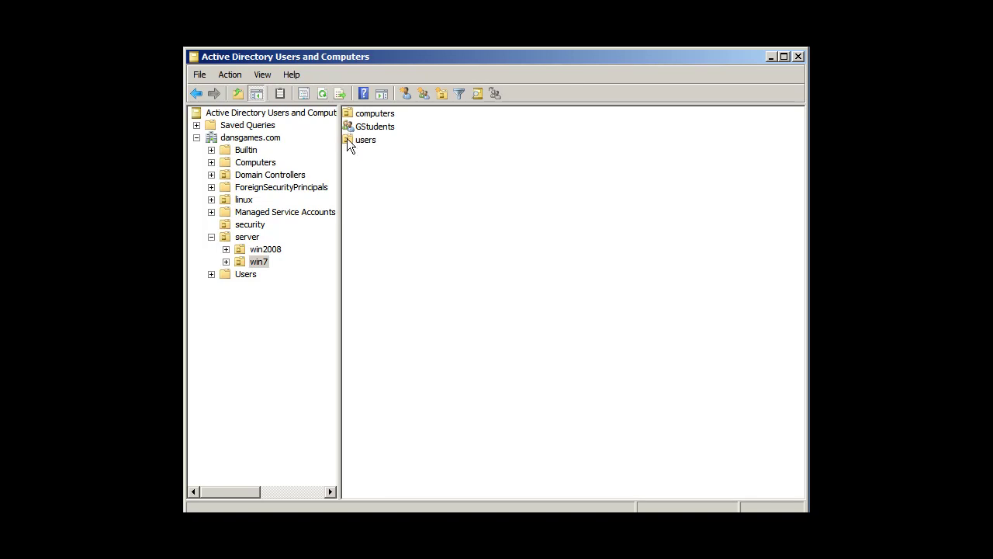
{"action": "left_click", "coordinate": [348, 141]}
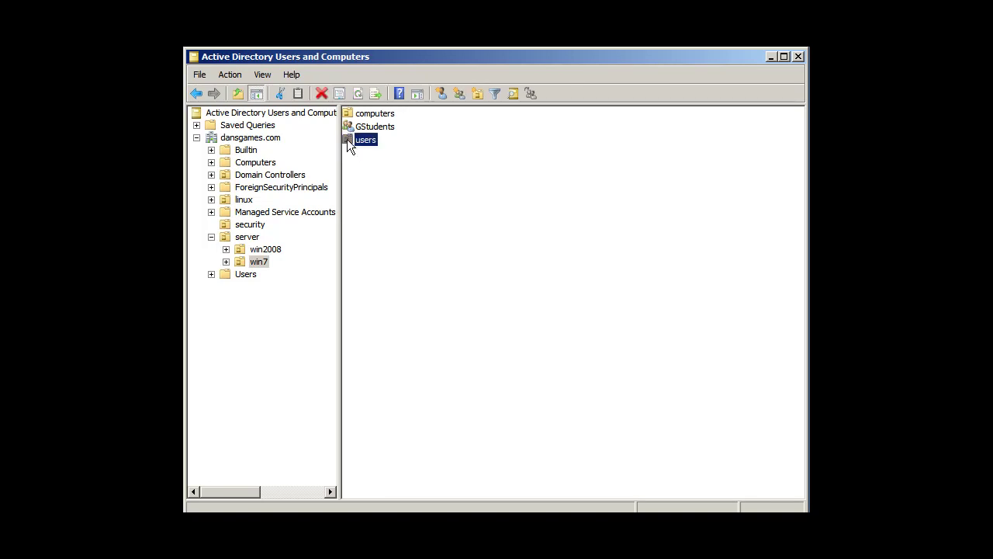
{"action": "double_click", "coordinate": [348, 140]}
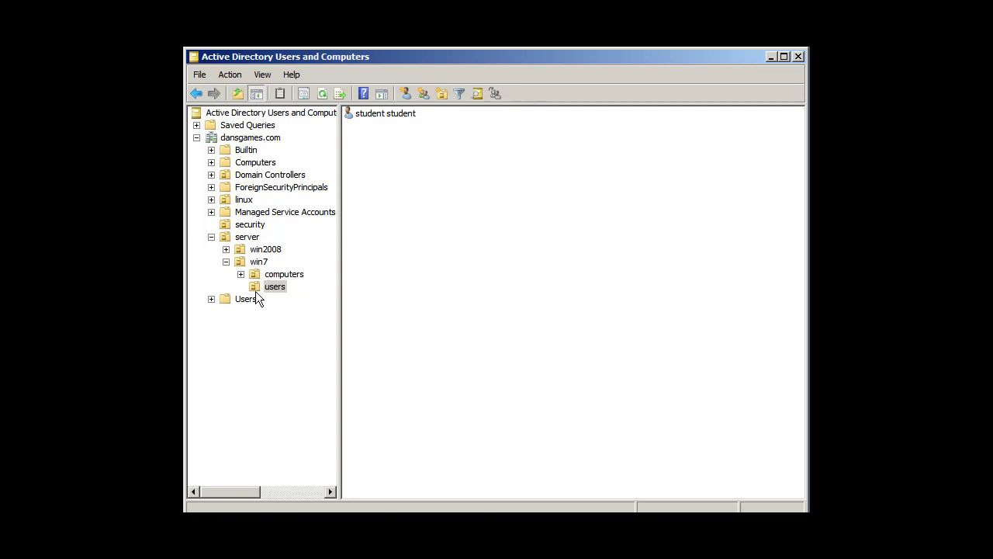
Add the student user account to the GStudents group and acknowledge the success message
{"action": "left_click", "coordinate": [367, 114]}
{"action": "right_click", "coordinate": [362, 113]}
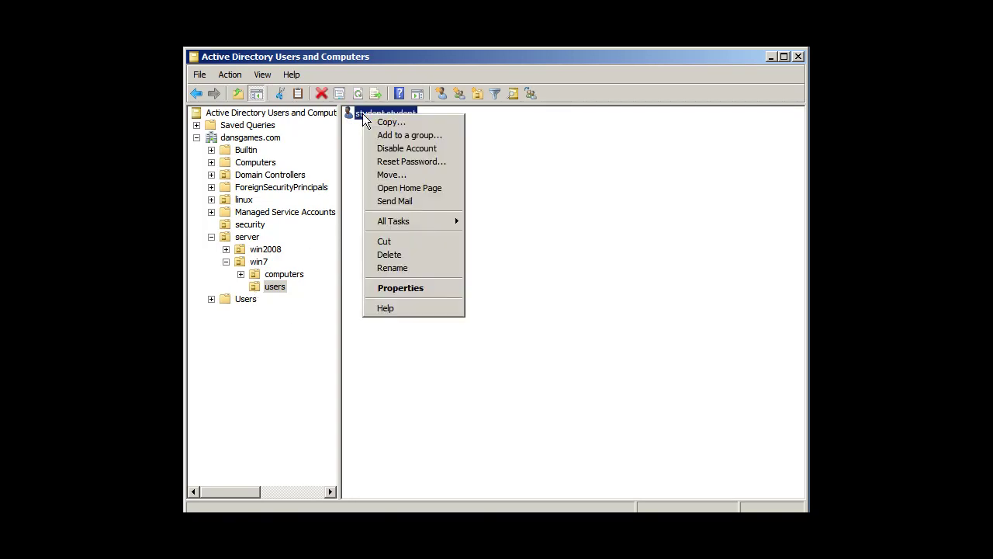
{"action": "left_click", "coordinate": [350, 177]}
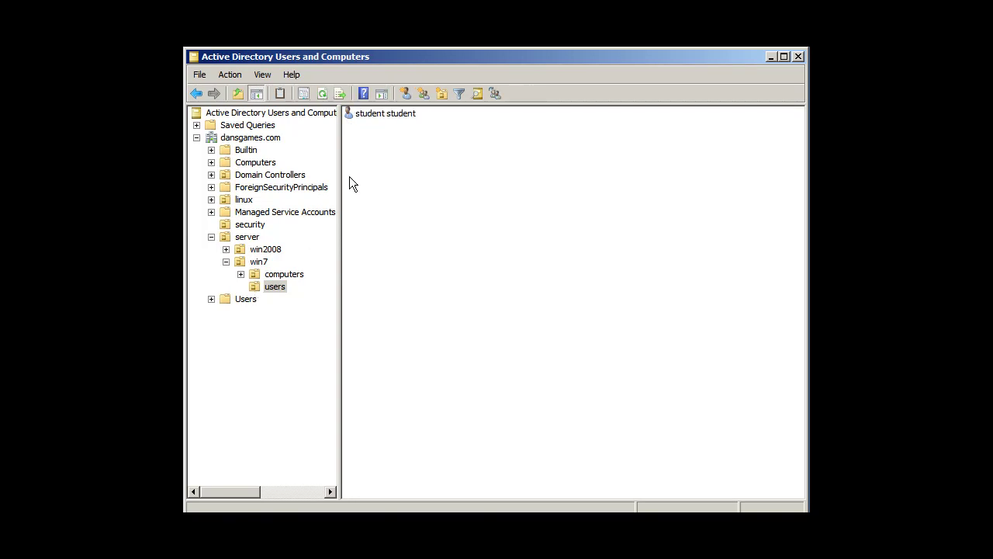
{"action": "left_click", "coordinate": [366, 115]}
{"action": "right_click", "coordinate": [361, 114]}
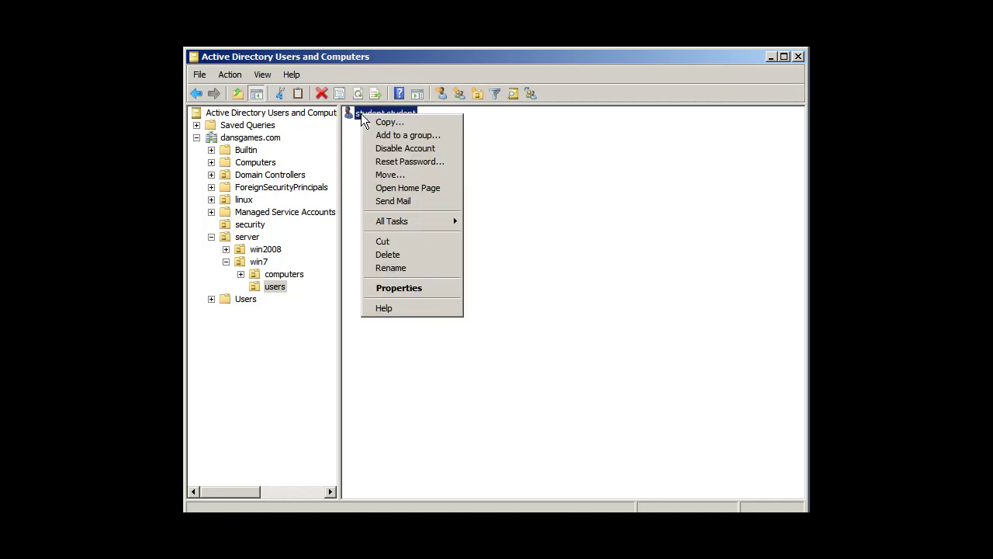
{"action": "left_click", "coordinate": [416, 138]}
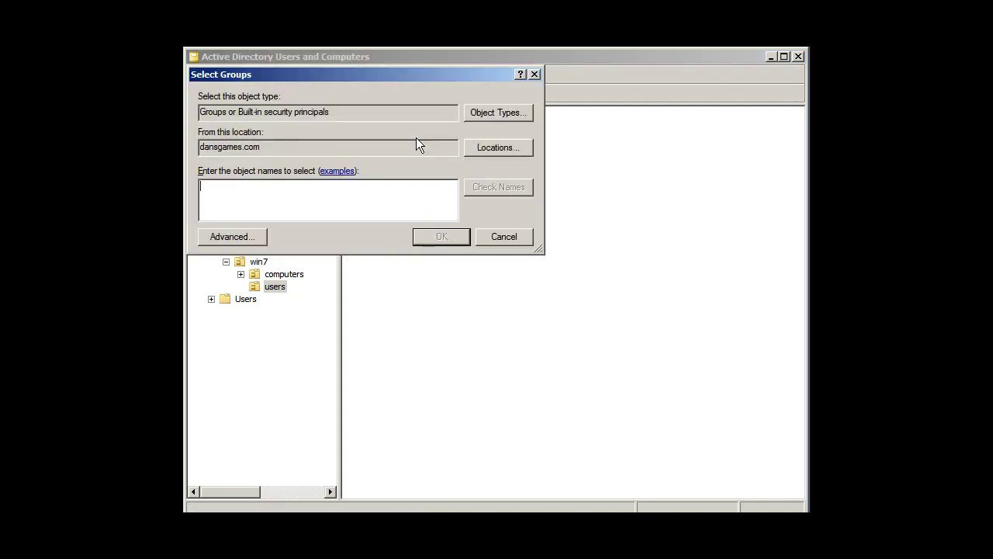
{"action": "mouse_move", "coordinate": [344, 74]}
{"action": "left_mouse_down"}
{"action": "mouse_move", "coordinate": [454, 127]}
{"action": "mouse_move", "coordinate": [556, 201]}
{"action": "mouse_move", "coordinate": [534, 195]}
{"action": "left_mouse_up"}
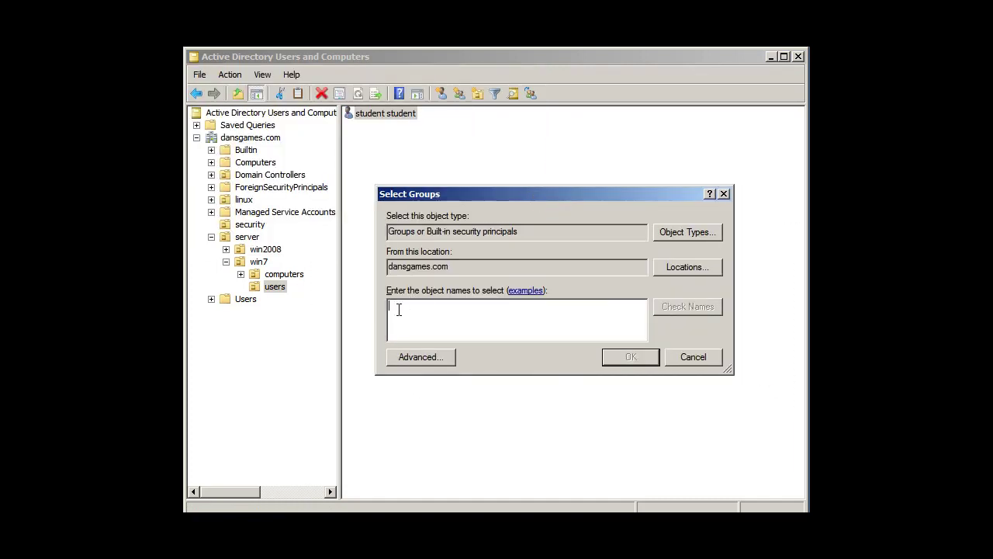
{"action": "type", "text": "GStudents"}
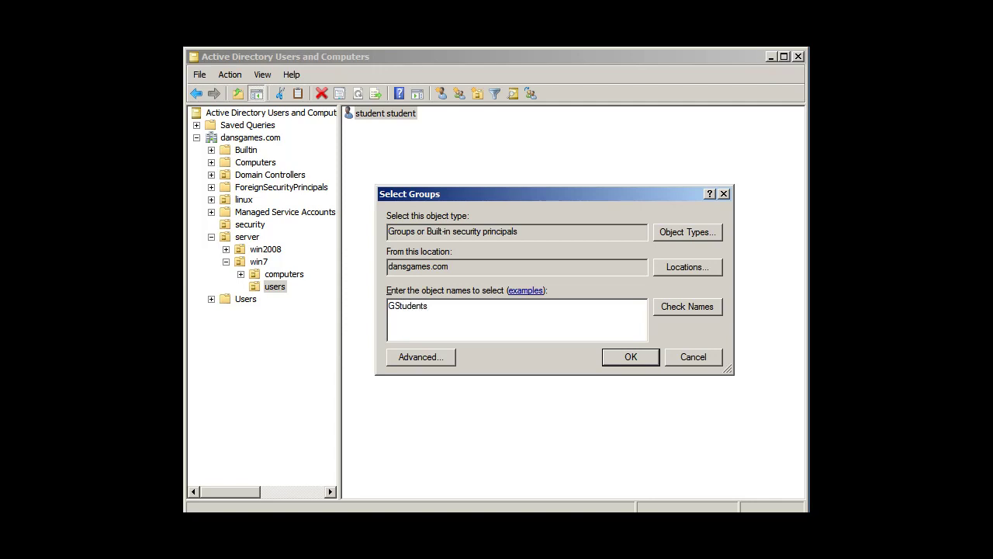
{"action": "left_click", "coordinate": [688, 305]}
{"action": "left_click", "coordinate": [630, 356]}
{"action": "left_click", "coordinate": [580, 323]}
{"action": "left_click", "coordinate": [456, 206]}
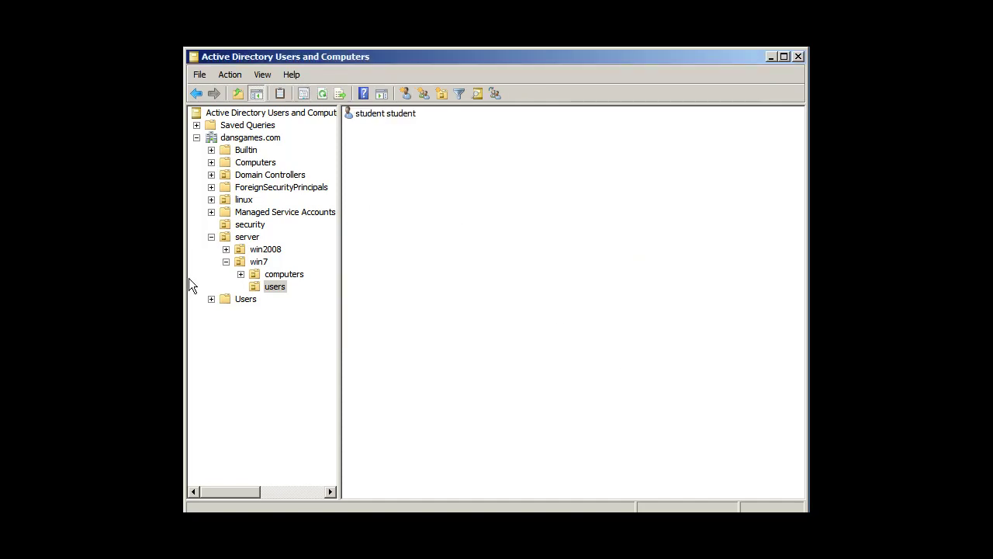
Create a second win7 group named GManagers, correcting the name from GTeachers
{"action": "left_click", "coordinate": [240, 261]}
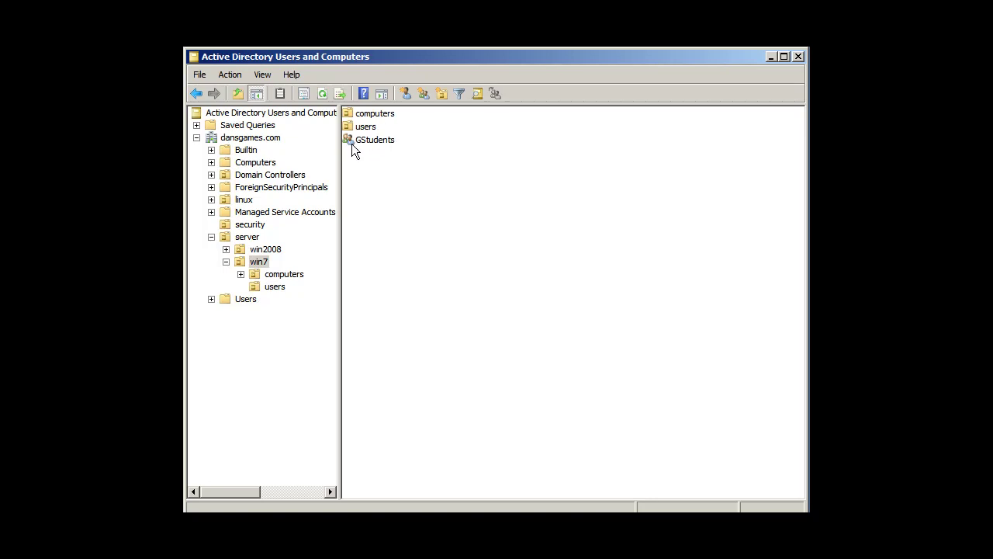
{"action": "right_click", "coordinate": [450, 196]}
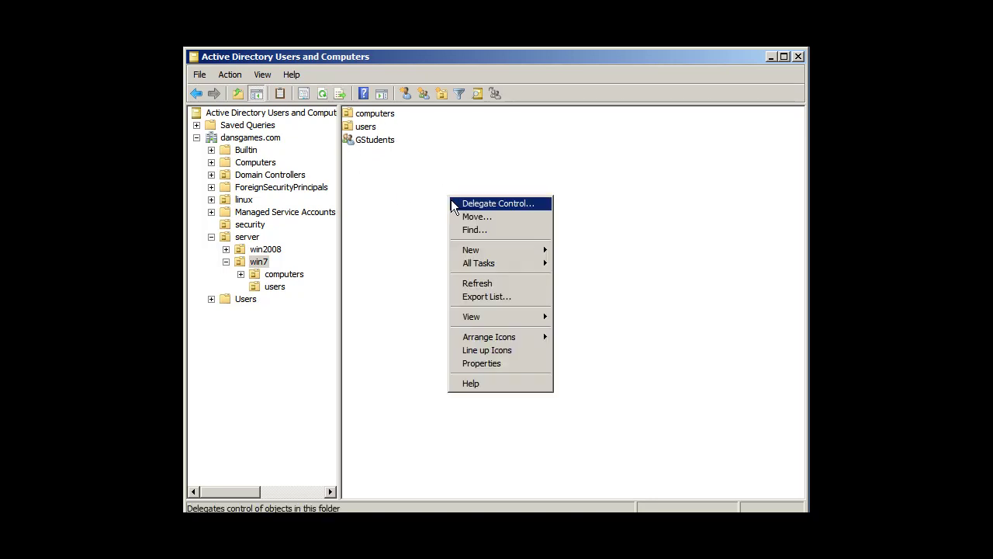
{"action": "mouse_move", "coordinate": [510, 254]}
{"action": "left_click", "coordinate": [578, 276]}
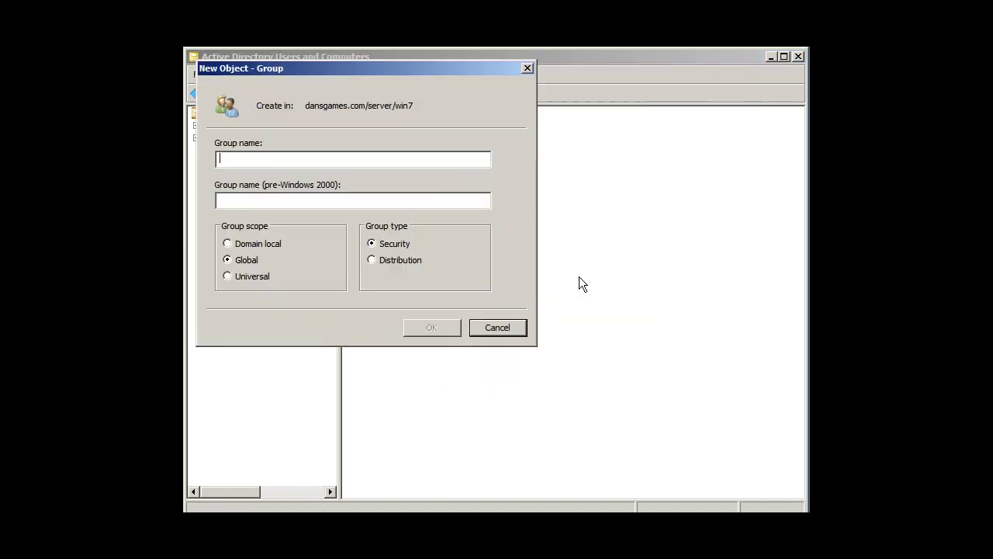
{"action": "left_click", "coordinate": [225, 160]}
{"action": "type", "text": "GTeachers"}
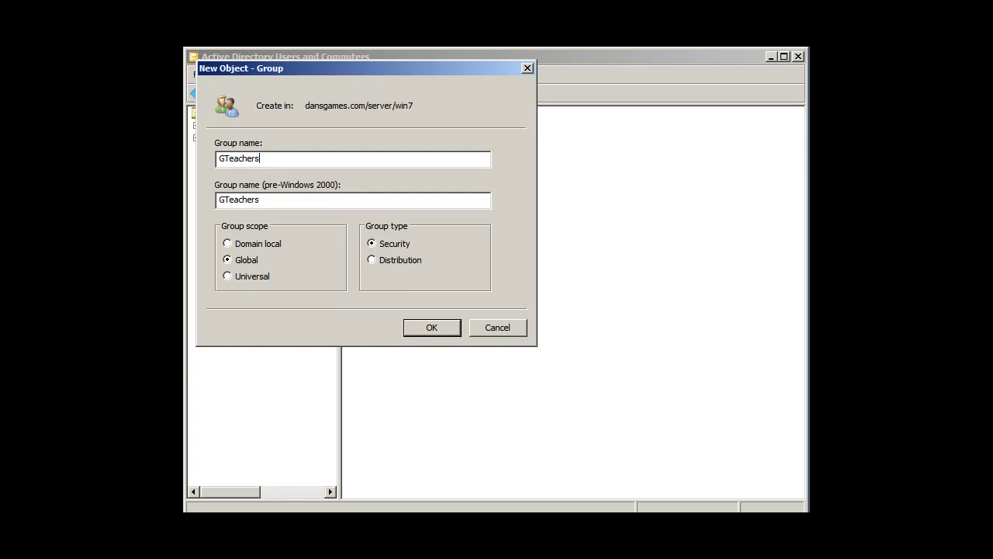
{"action": "key", "text": "BackSpace"}
{"action": "key", "text": "BackSpace"}
{"action": "key", "text": "BackSpace"}
{"action": "key", "text": "BackSpace"}
{"action": "key", "text": "BackSpace"}
{"action": "key", "text": "BackSpace"}
{"action": "key", "text": "BackSpace"}
{"action": "key", "text": "BackSpace"}
{"action": "type", "text": "Managers"}
{"action": "key", "text": "BackSpace"}
{"action": "key", "text": "BackSpace"}
{"action": "key", "text": "BackSpace"}
{"action": "key", "text": "BackSpace"}
{"action": "key", "text": "BackSpace"}
{"action": "key", "text": "BackSpace"}
{"action": "key", "text": "BackSpace"}
{"action": "key", "text": "BackSpace"}
{"action": "type", "text": "Managers"}
{"action": "left_click", "coordinate": [432, 329]}
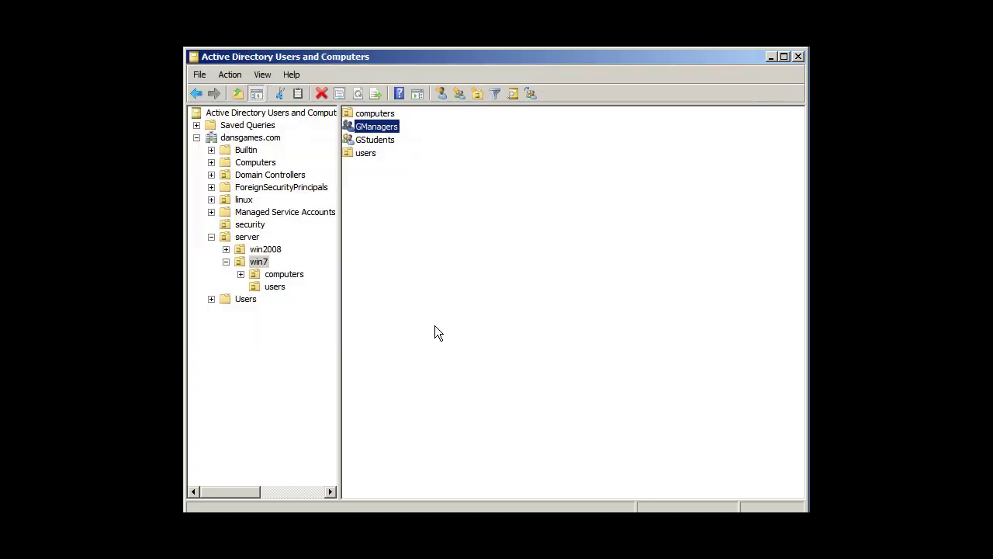
Select GStudents and GManagers in turn to check both groups in win7
{"action": "left_click", "coordinate": [378, 142]}
{"action": "left_click", "coordinate": [371, 128]}
{"action": "left_click", "coordinate": [379, 141]}
{"action": "left_click", "coordinate": [371, 128]}
{"action": "left_click", "coordinate": [376, 141]}
Add the Image2-PC computer from win7's computers container to the GStudents group
{"action": "left_click", "coordinate": [424, 250]}
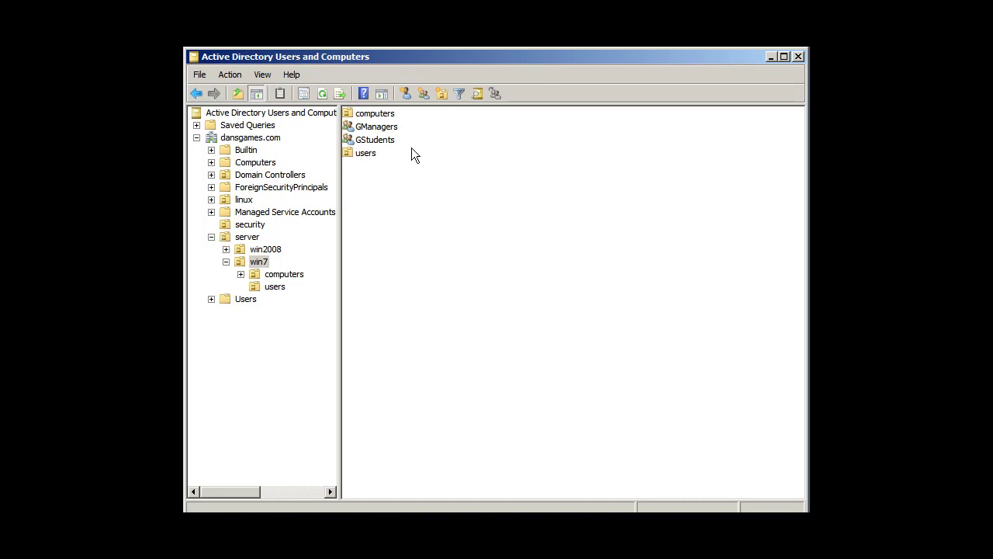
{"action": "double_click", "coordinate": [349, 115]}
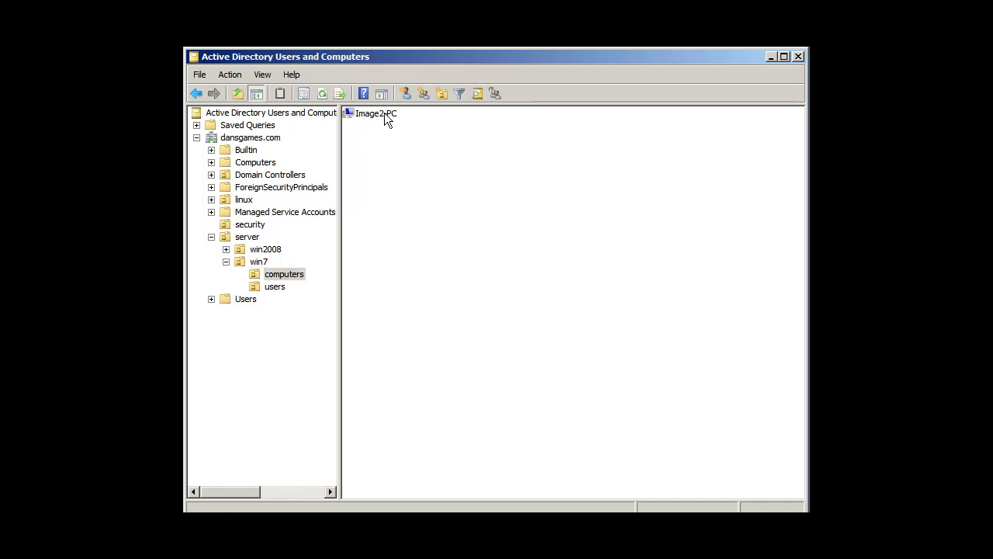
{"action": "left_click", "coordinate": [374, 116]}
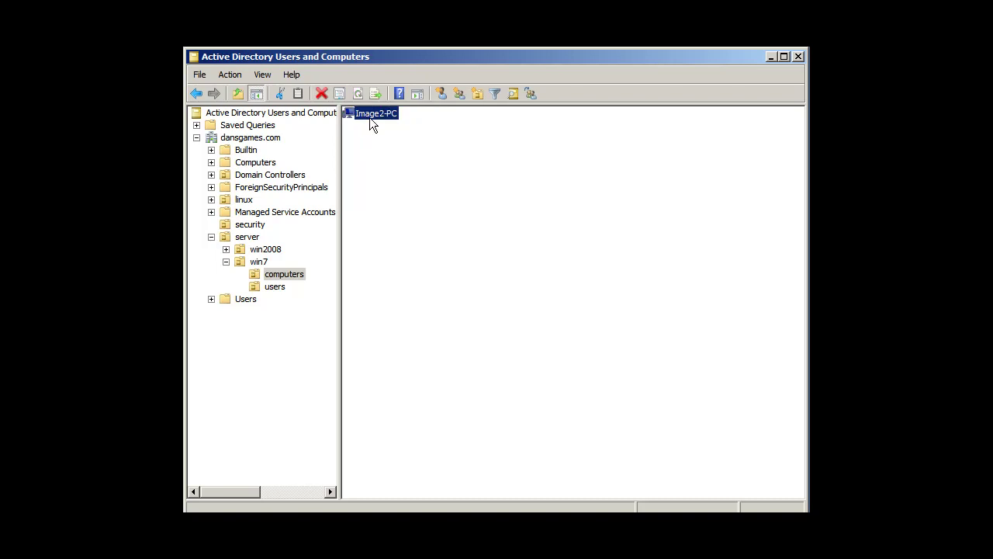
{"action": "right_click", "coordinate": [348, 113]}
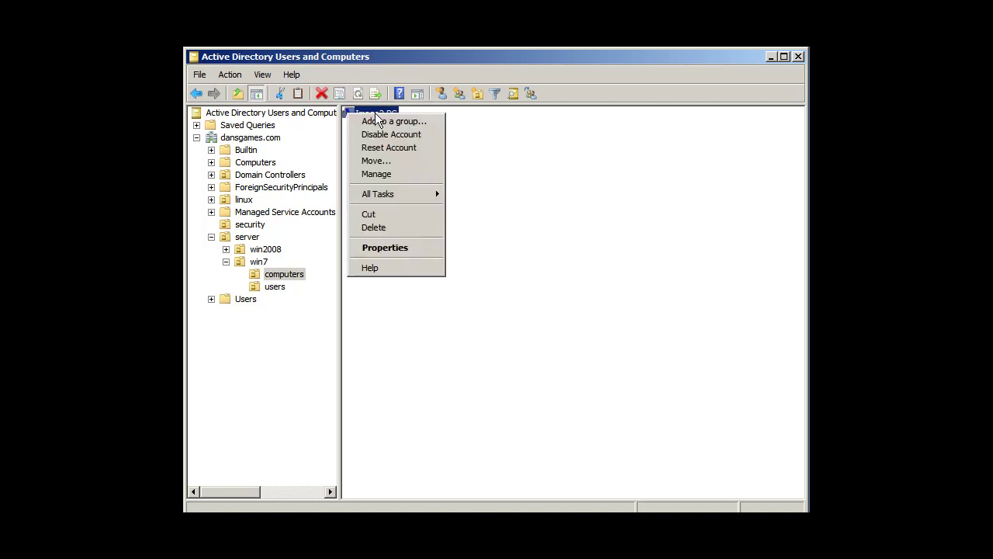
{"action": "left_click", "coordinate": [386, 124]}
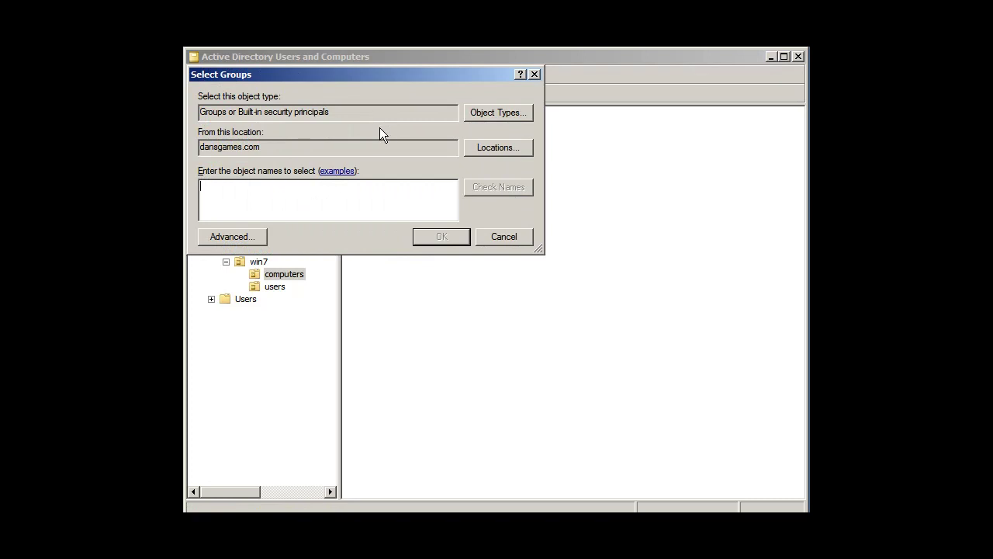
{"action": "type", "text": "G"}
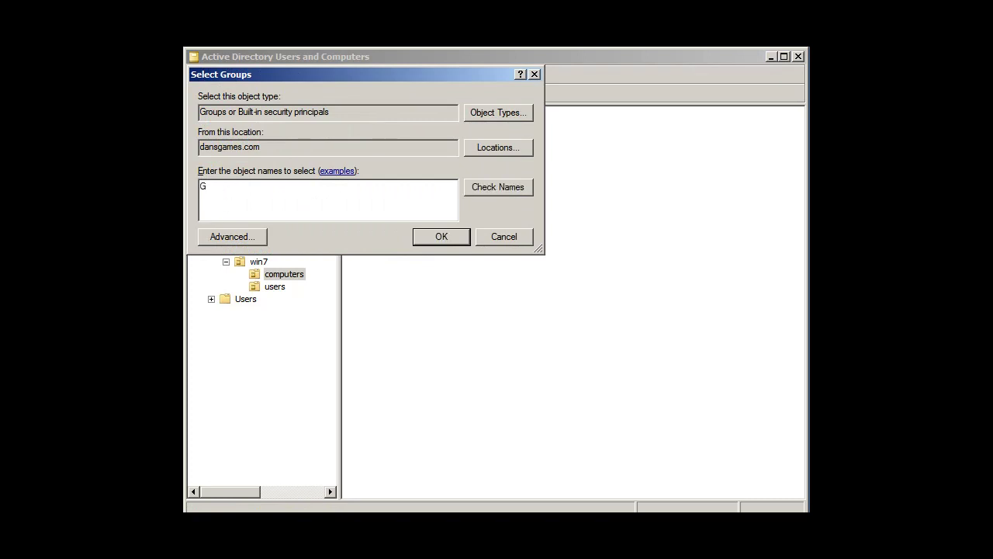
{"action": "type", "text": "Students"}
{"action": "left_click", "coordinate": [510, 187]}
{"action": "left_click", "coordinate": [443, 237]}
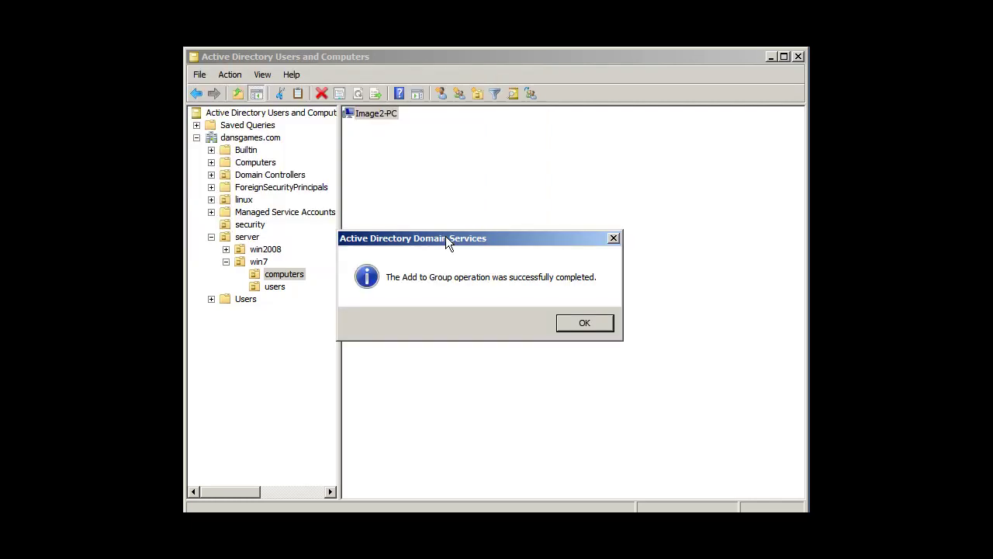
{"action": "left_click", "coordinate": [578, 323]}
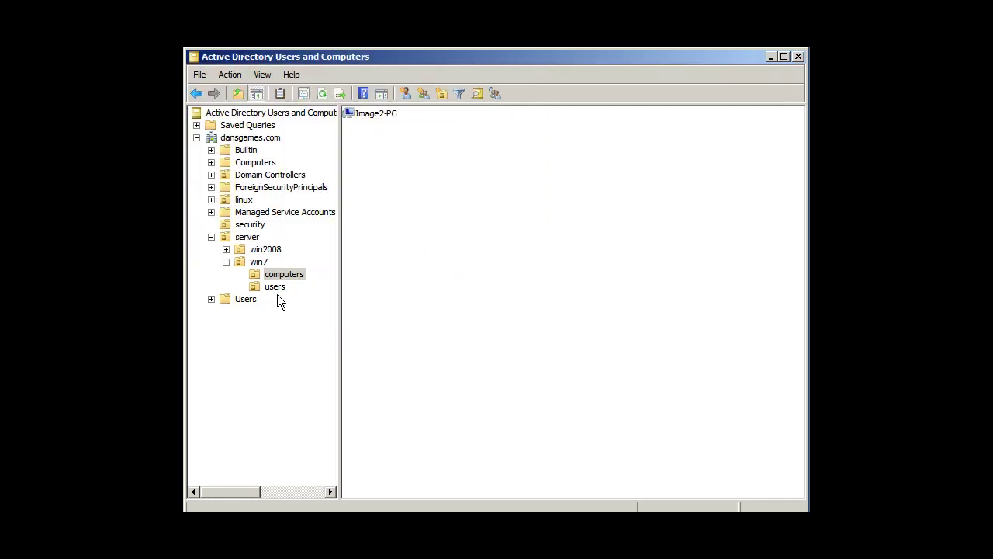
Open GStudents' properties and review its members, student and Image2-PC, and its Member Of list
{"action": "left_click", "coordinate": [239, 262]}
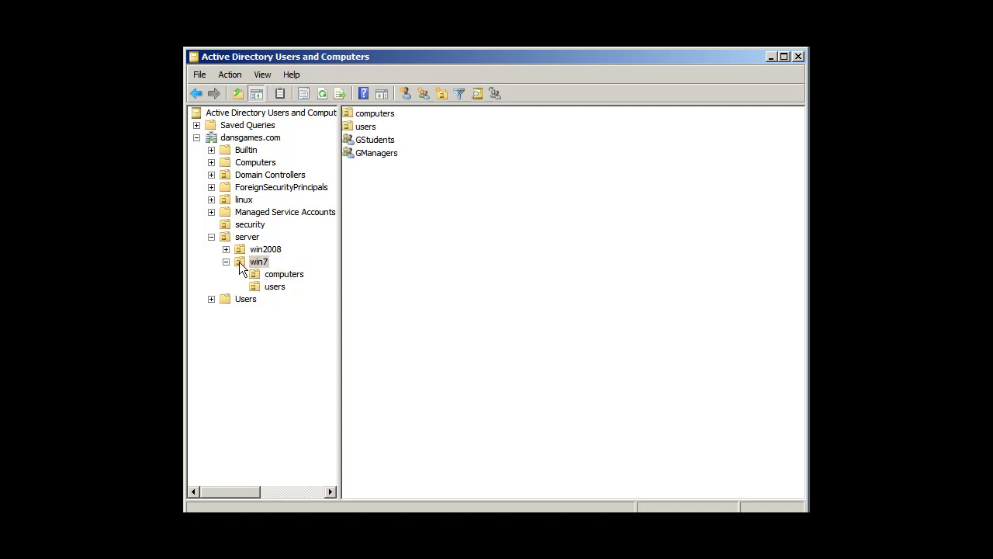
{"action": "left_click", "coordinate": [350, 142]}
{"action": "double_click", "coordinate": [350, 142]}
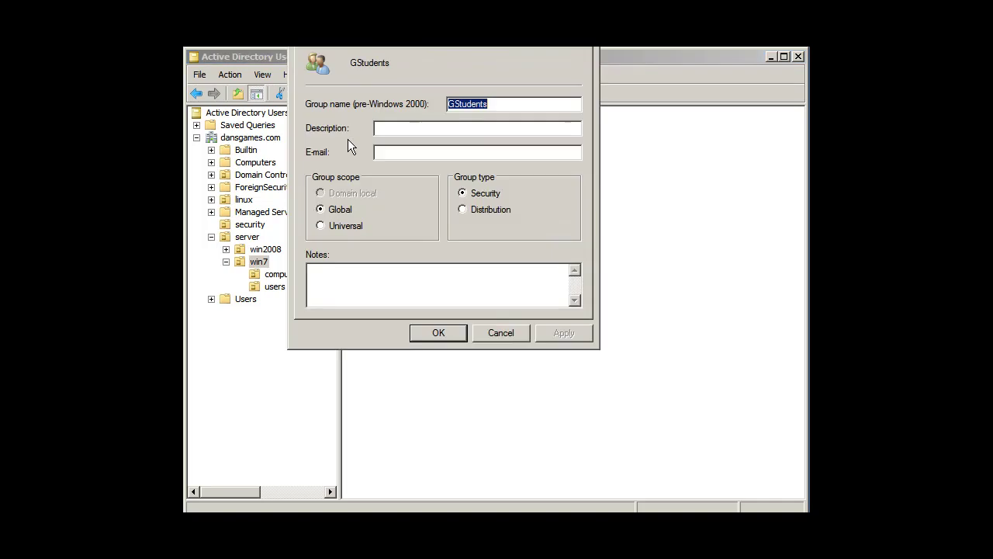
{"action": "key", "text": "ctrl+Tab"}
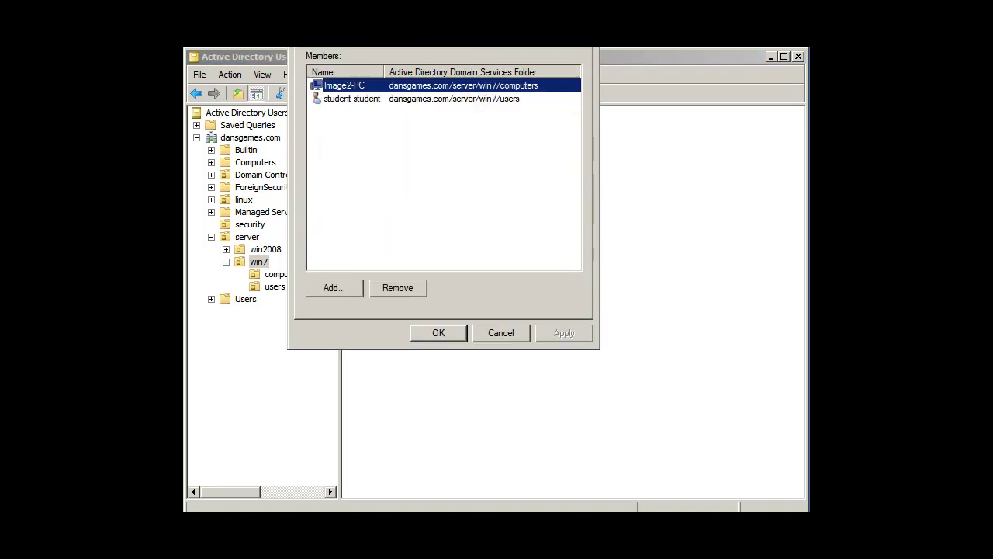
{"action": "left_click", "coordinate": [359, 98]}
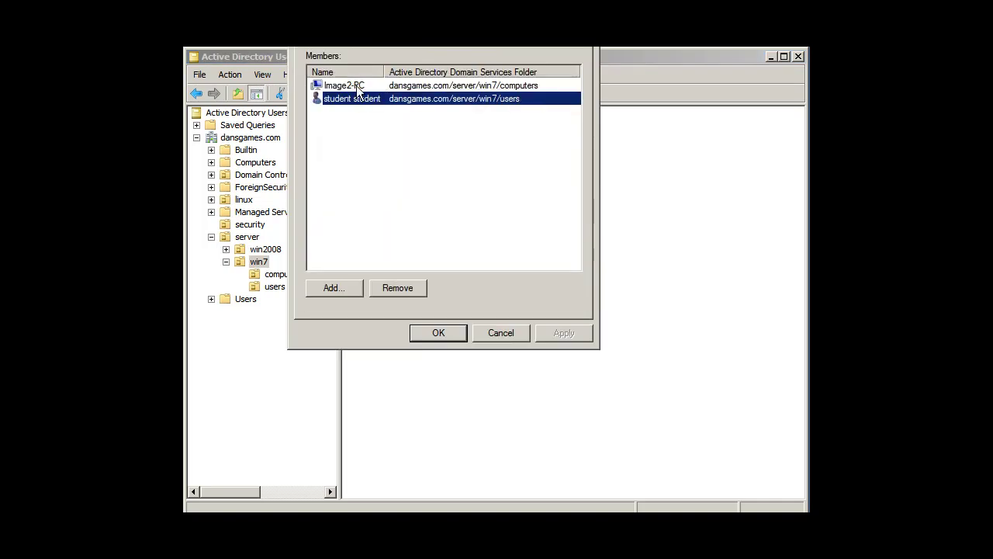
{"action": "left_click", "coordinate": [356, 86]}
{"action": "left_click", "coordinate": [358, 99]}
{"action": "left_click", "coordinate": [355, 82]}
{"action": "left_click", "coordinate": [361, 101]}
{"action": "left_click", "coordinate": [396, 210]}
{"action": "key", "text": "ctrl+Tab"}
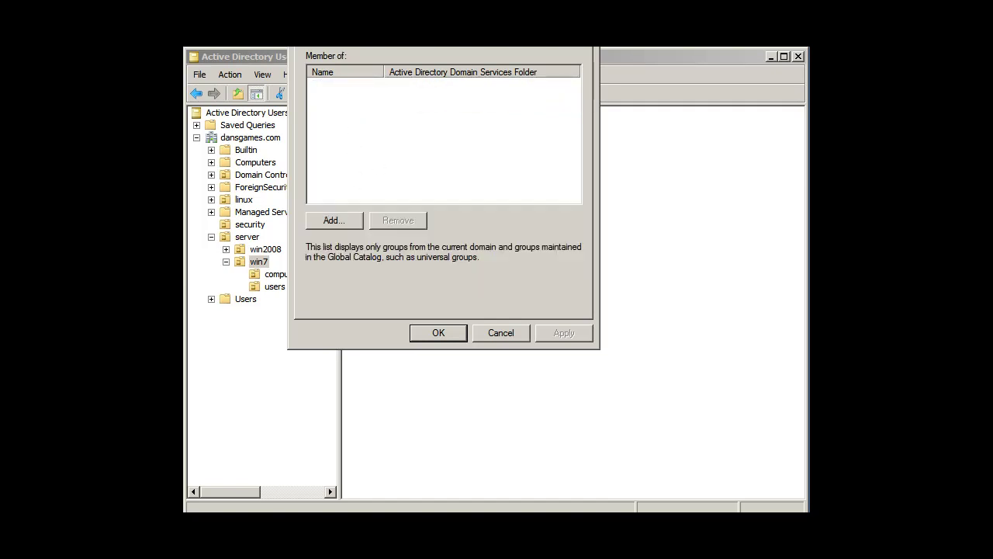
Move the GStudents properties dialog into view, recheck both members, and close it
{"action": "key", "text": "alt+space"}
{"action": "key", "text": "m"}
{"action": "left_click", "coordinate": [543, 70]}
{"action": "left_click", "coordinate": [497, 93]}
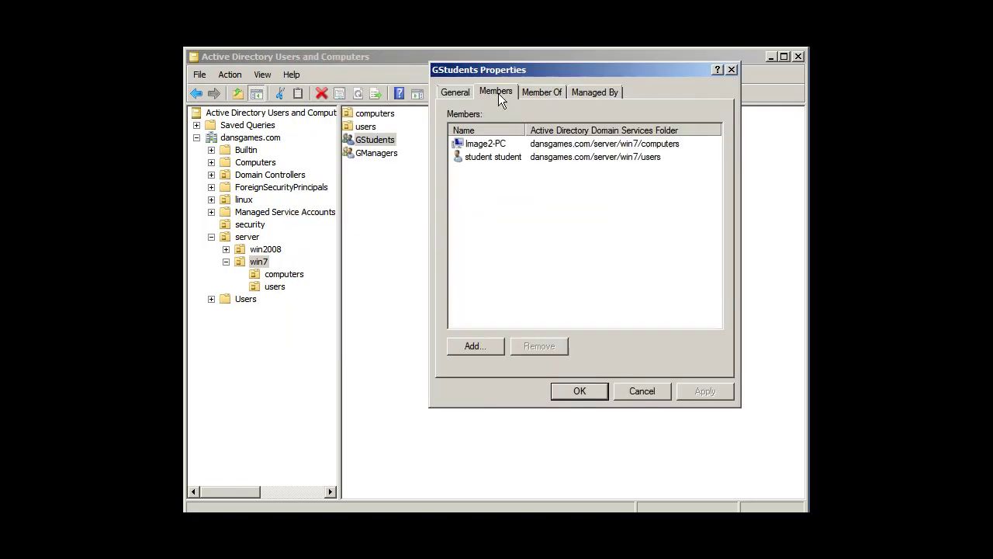
{"action": "left_click", "coordinate": [582, 145]}
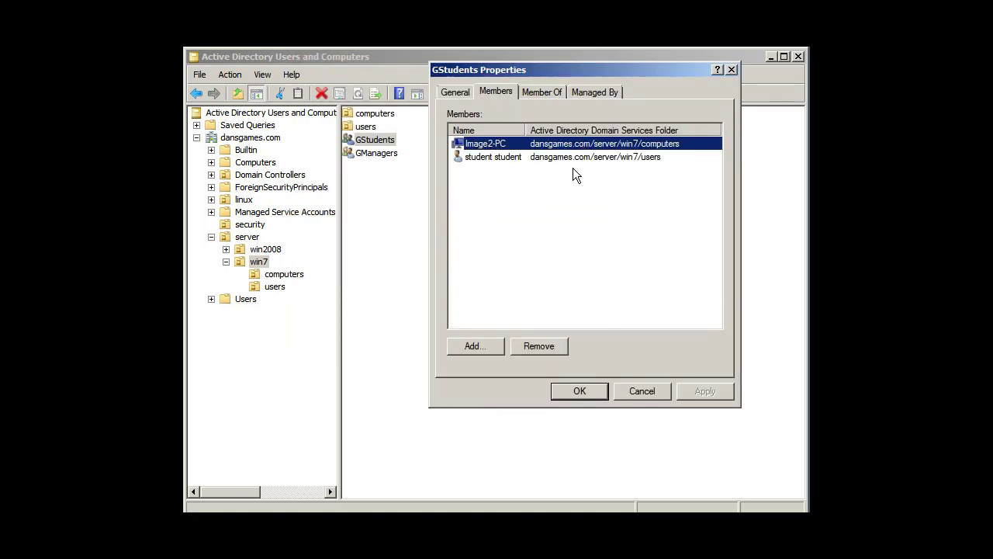
{"action": "left_click", "coordinate": [504, 162]}
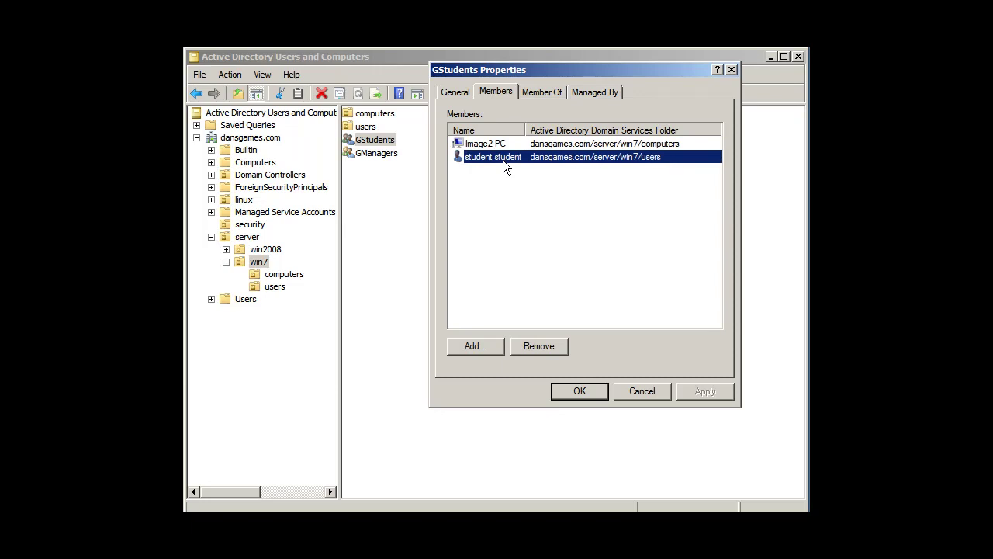
{"action": "left_click", "coordinate": [573, 395]}
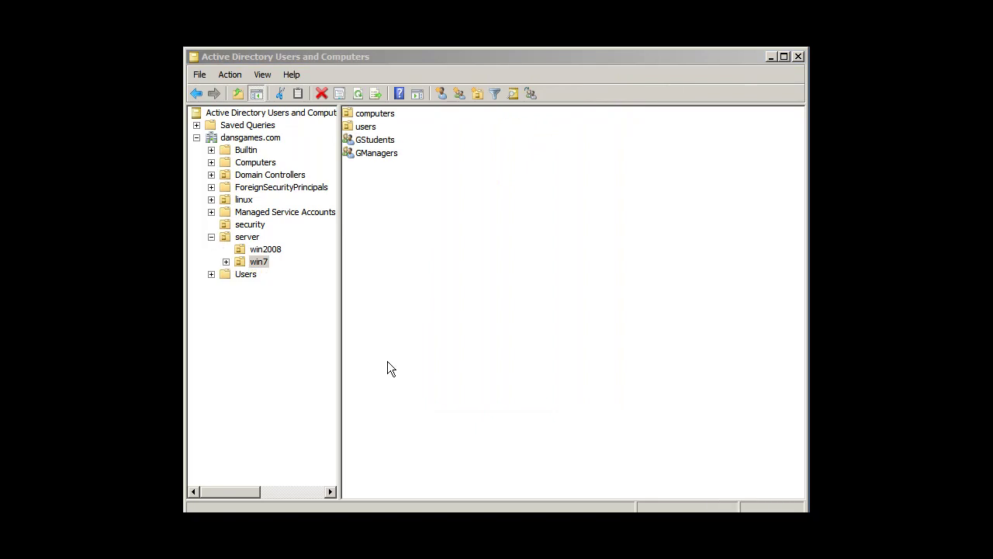
{"action": "left_click", "coordinate": [241, 264]}
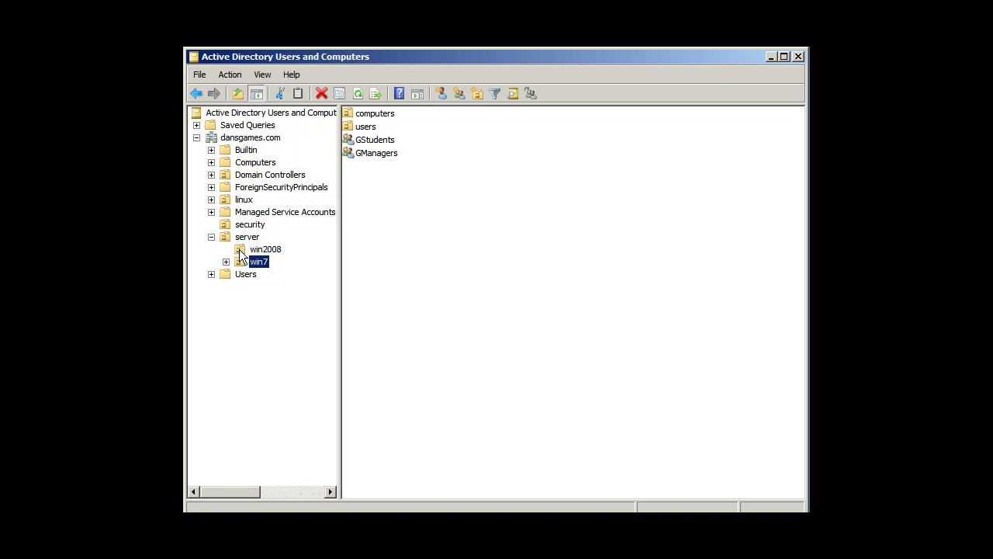
Switch between win2008 and win7, ending on the still-empty win2008 OU
{"action": "left_click", "coordinate": [245, 251]}
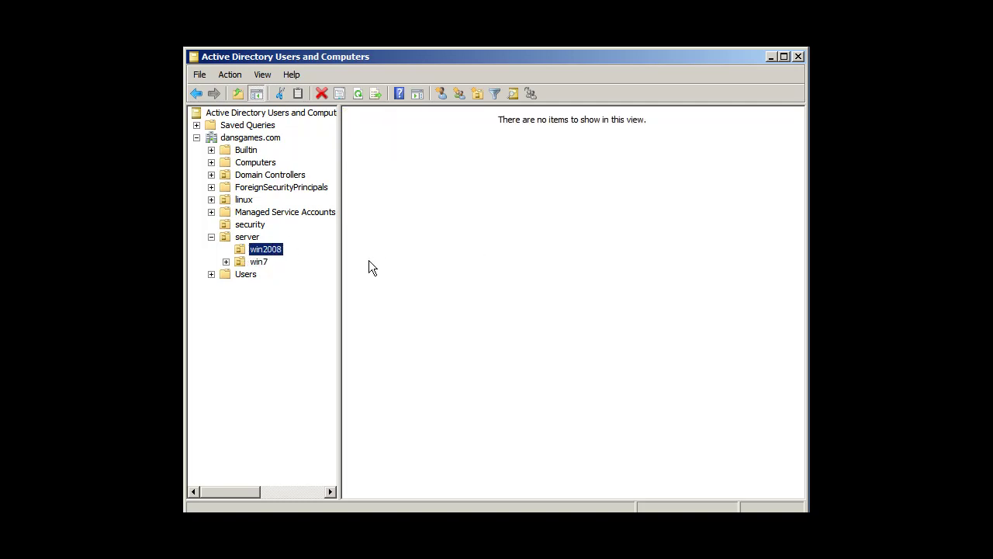
{"action": "left_click", "coordinate": [242, 262]}
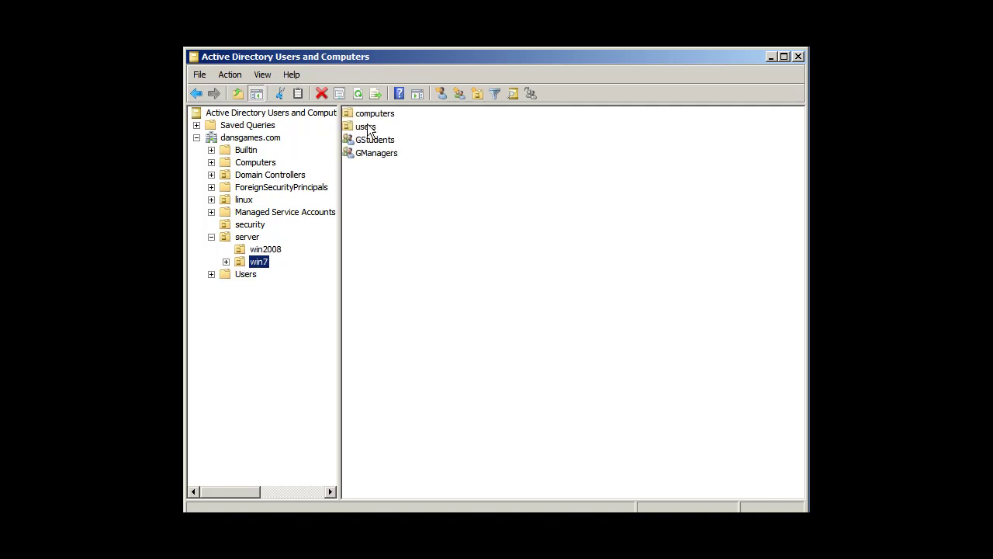
{"action": "left_click", "coordinate": [281, 249]}
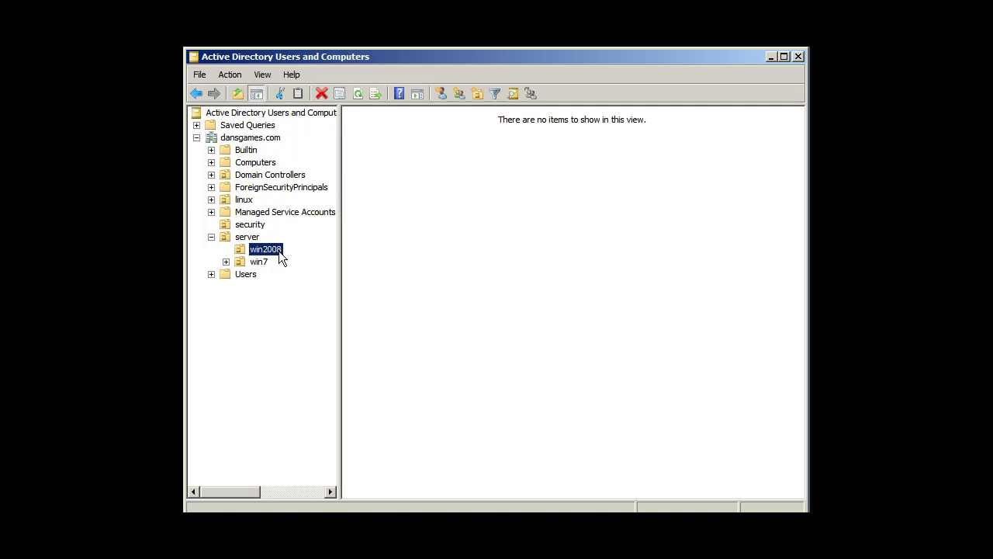
Create a Global Security group named GWin2008-Students in win2008, fixing its casing and hyphen
{"action": "right_click", "coordinate": [381, 136]}
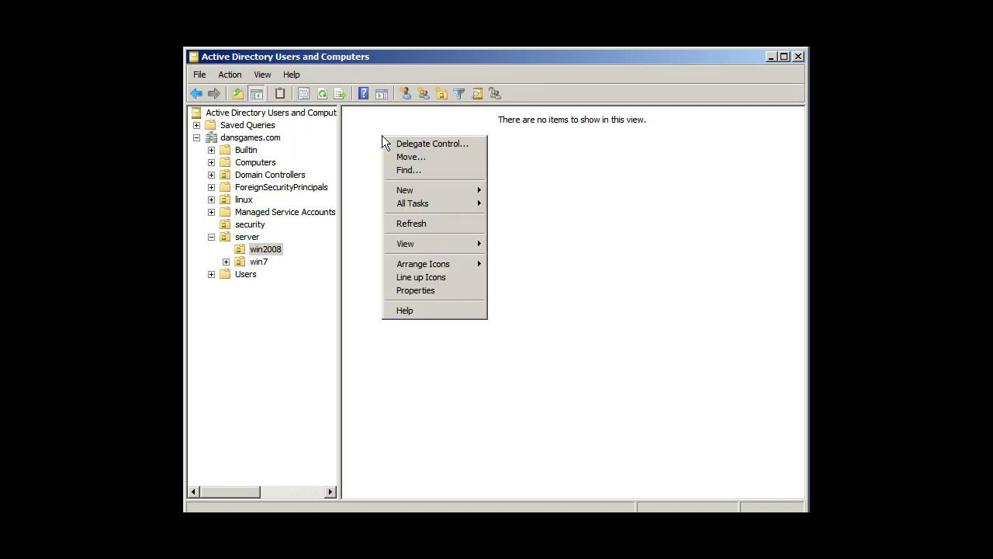
{"action": "mouse_move", "coordinate": [413, 193]}
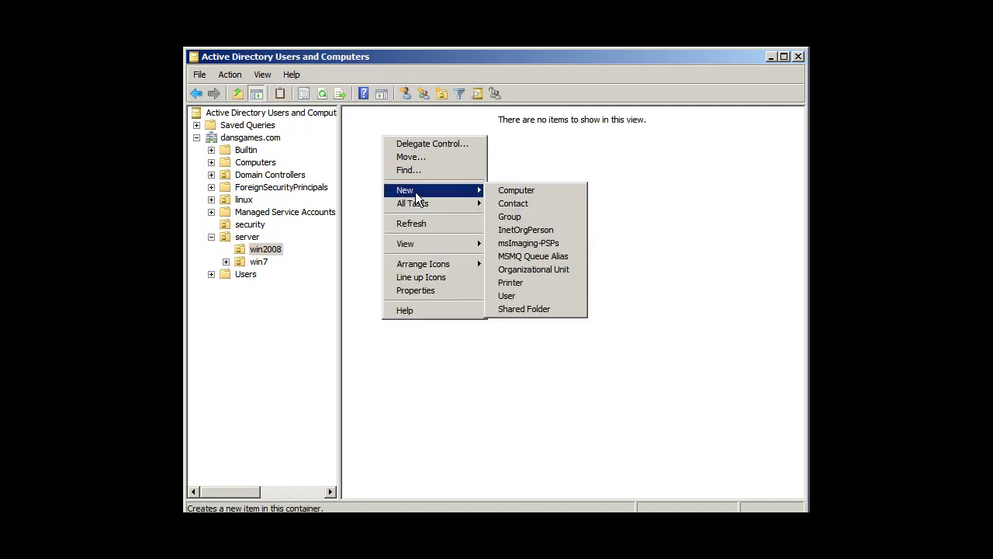
{"action": "left_click", "coordinate": [517, 216]}
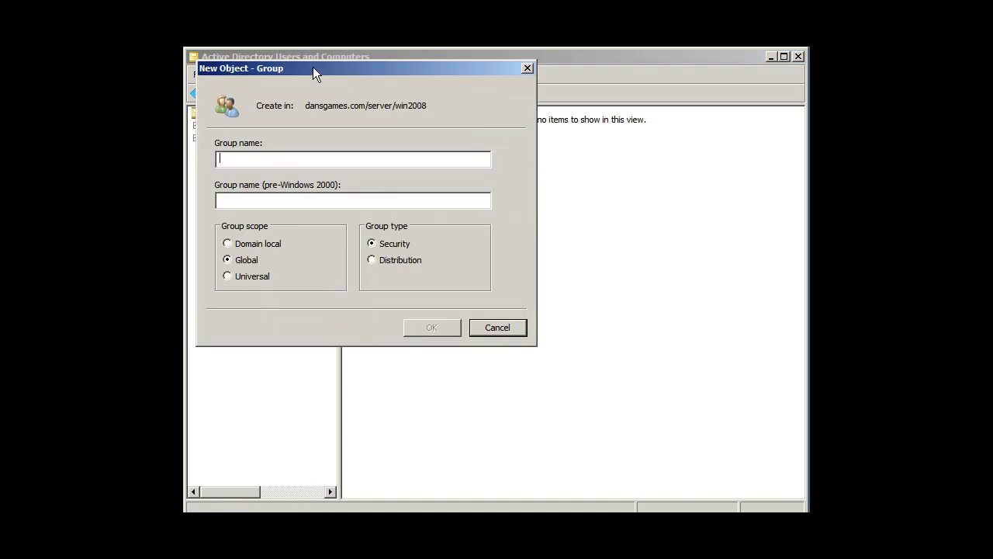
{"action": "left_click_drag", "start_coordinate": [313, 67], "coordinate": [510, 110]}
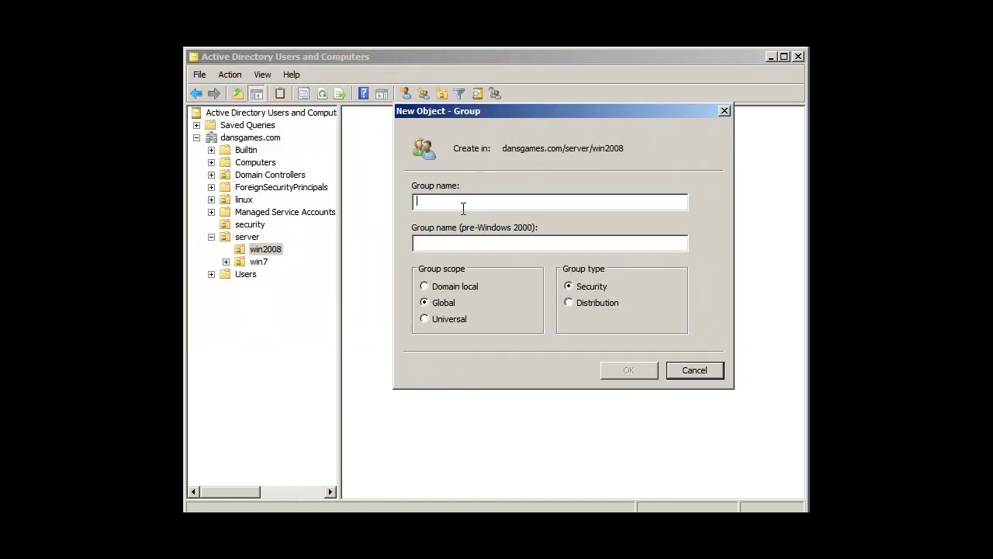
{"action": "type", "text": "G"}
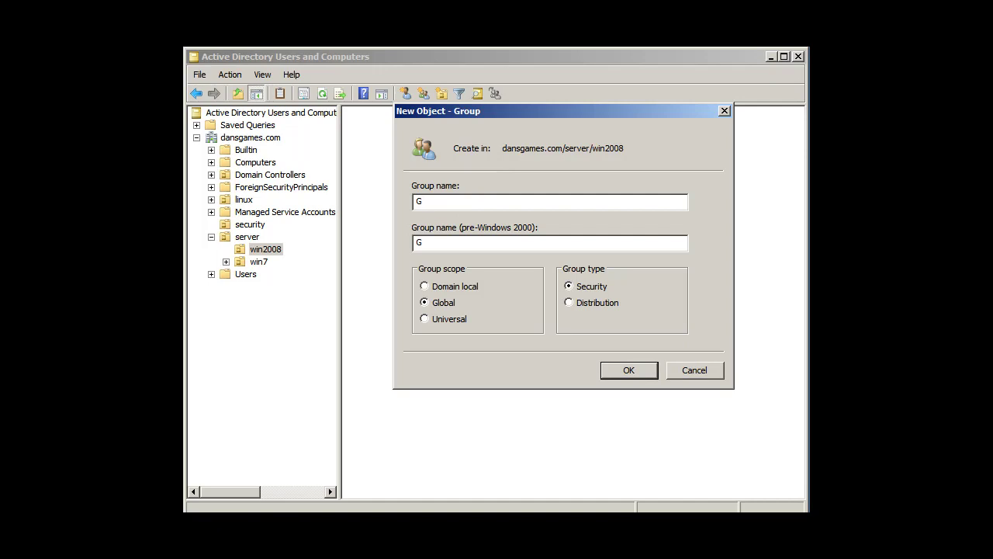
{"action": "type", "text": "WIN2008Students"}
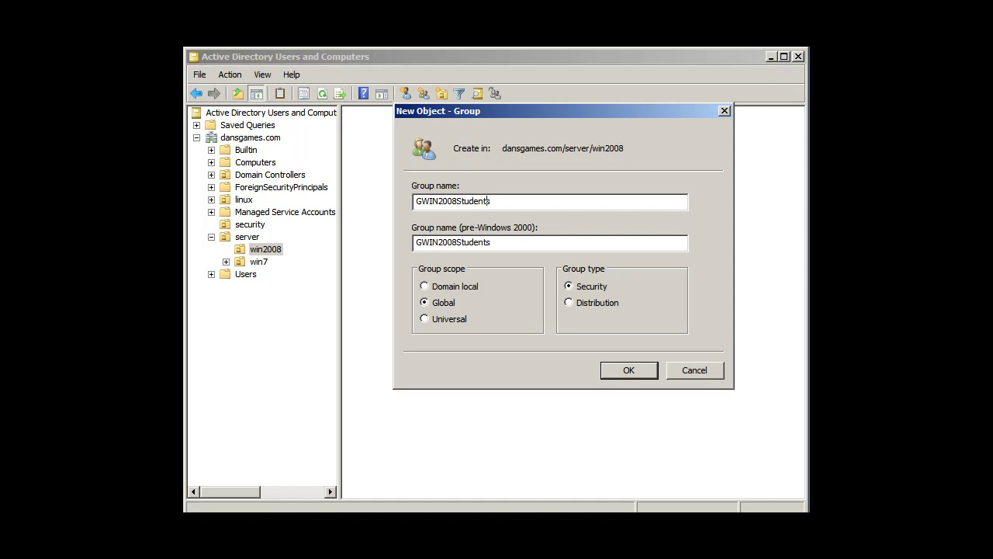
{"action": "key", "text": "BackSpace"}
{"action": "key", "text": "BackSpace"}
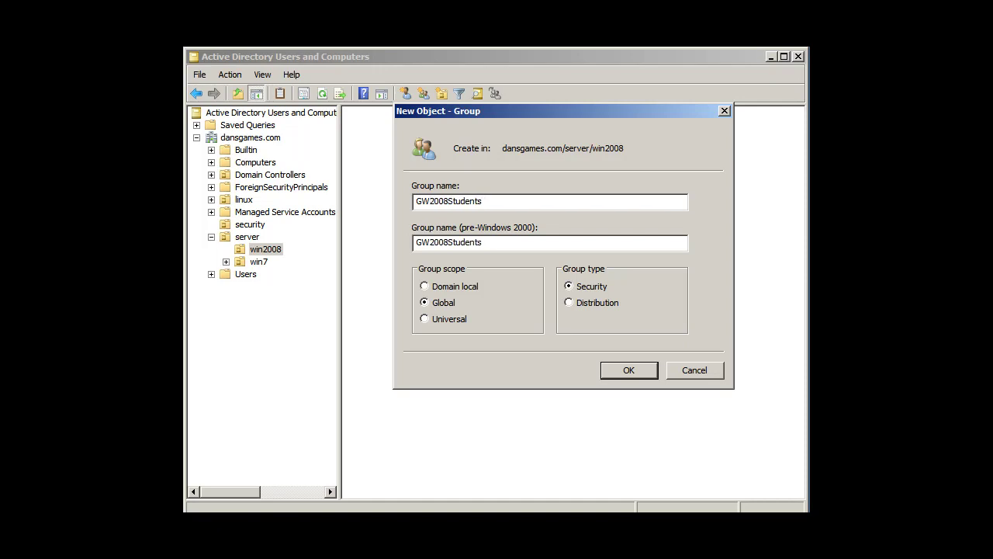
{"action": "type", "text": "in"}
{"action": "left_click", "coordinate": [431, 201]}
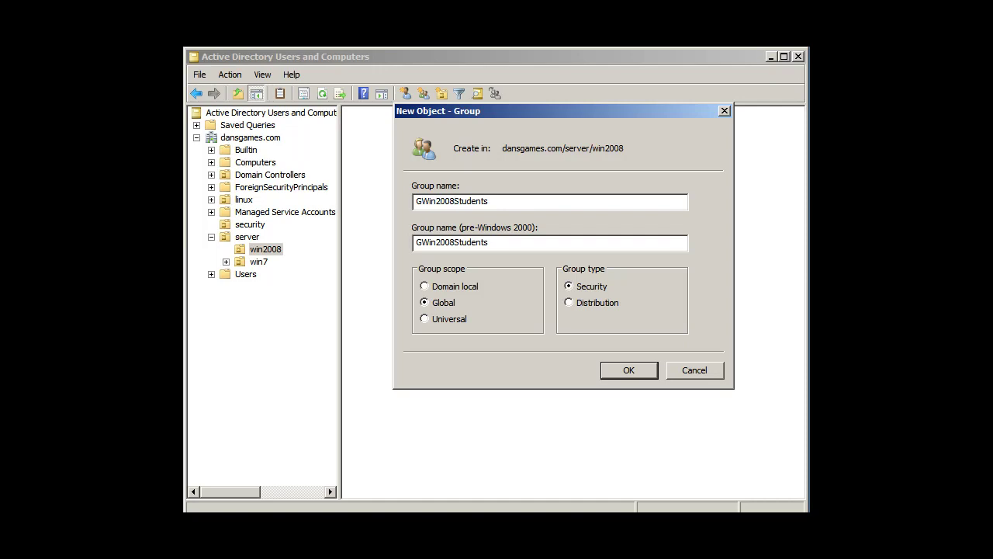
{"action": "left_click", "coordinate": [455, 201]}
{"action": "type", "text": "-"}
{"action": "left_click", "coordinate": [623, 370]}
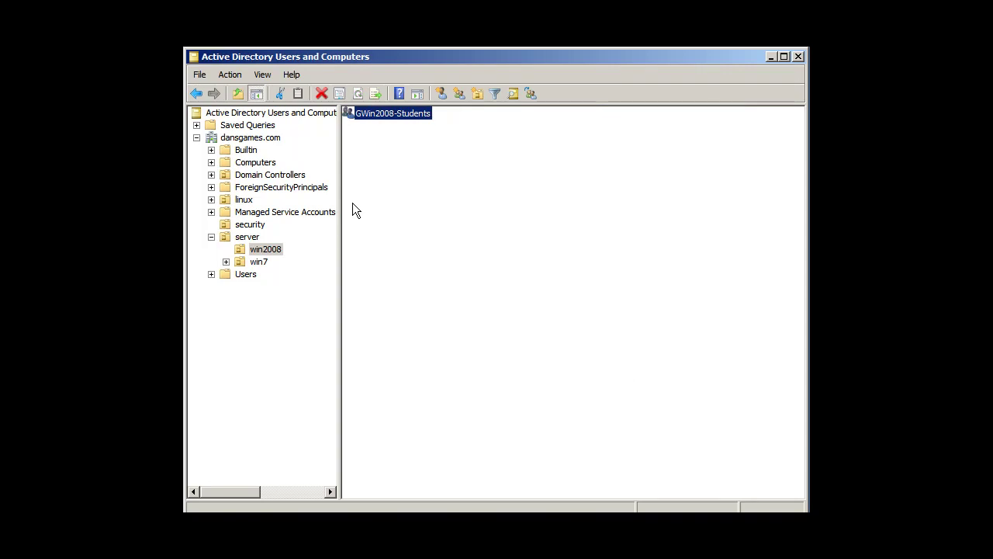
Add a second win2008 group named GWin2008-admin with Global scope and Security type
{"action": "right_click", "coordinate": [393, 173]}
{"action": "mouse_move", "coordinate": [436, 230]}
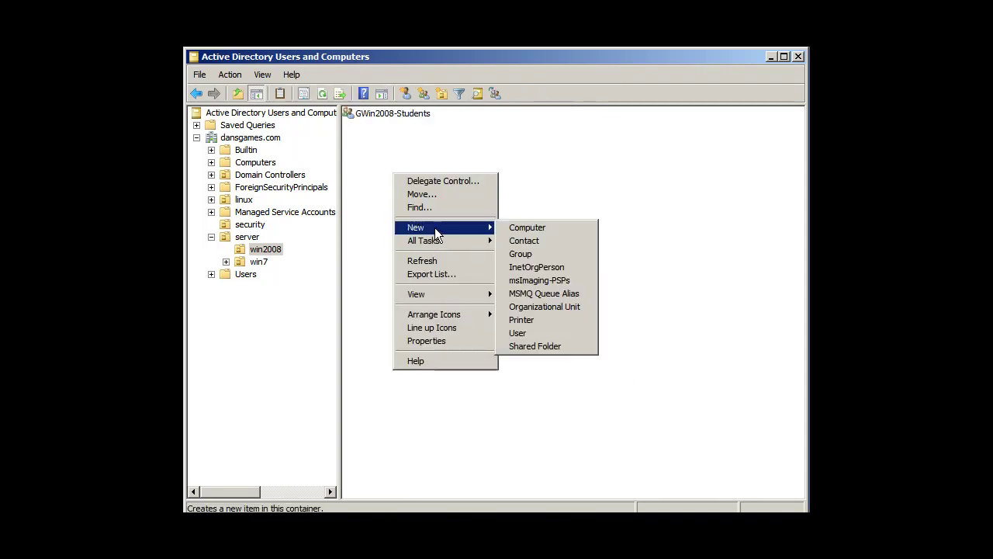
{"action": "left_click", "coordinate": [551, 253]}
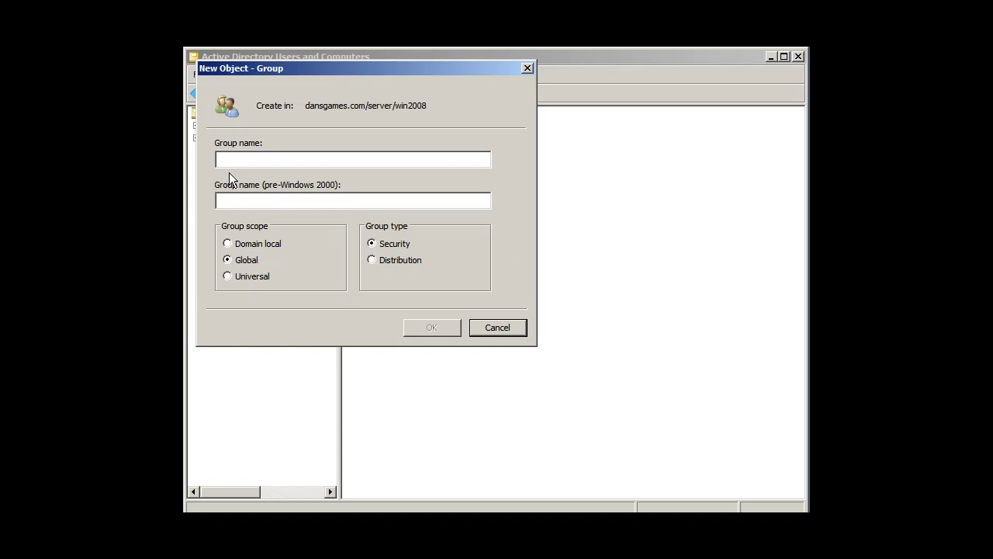
{"action": "type", "text": "GWin"}
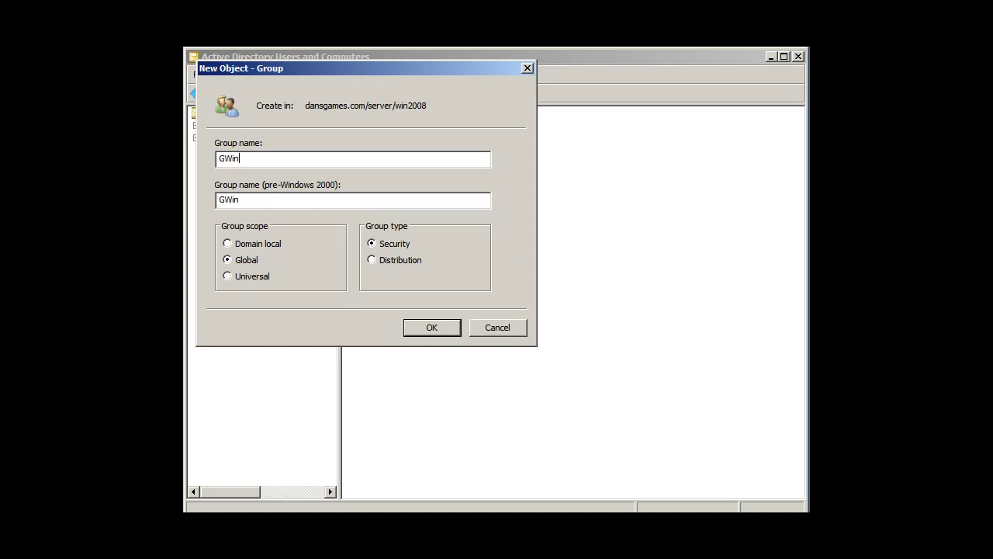
{"action": "type", "text": "2008-admin"}
{"action": "left_click", "coordinate": [430, 328]}
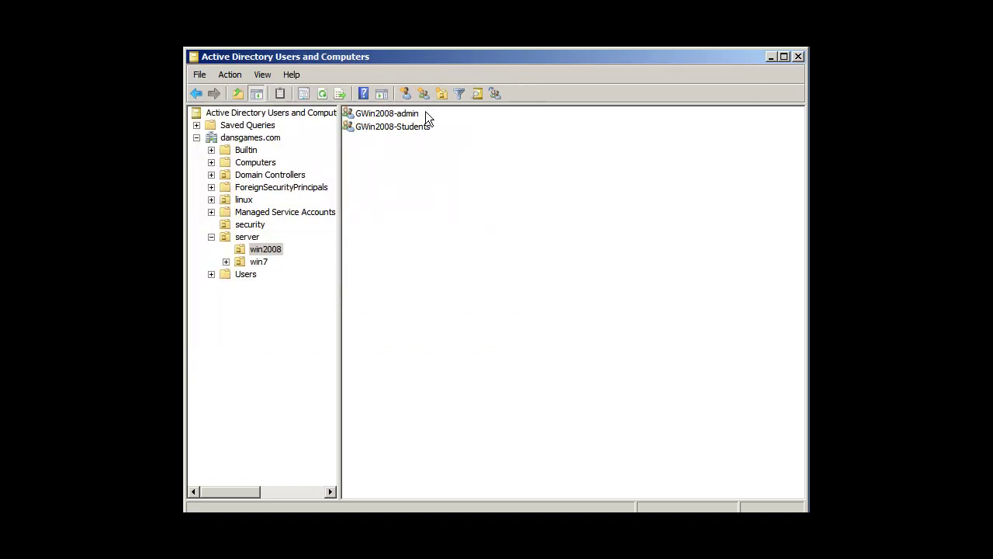
{"action": "left_click", "coordinate": [414, 114]}
{"action": "left_click", "coordinate": [416, 127]}
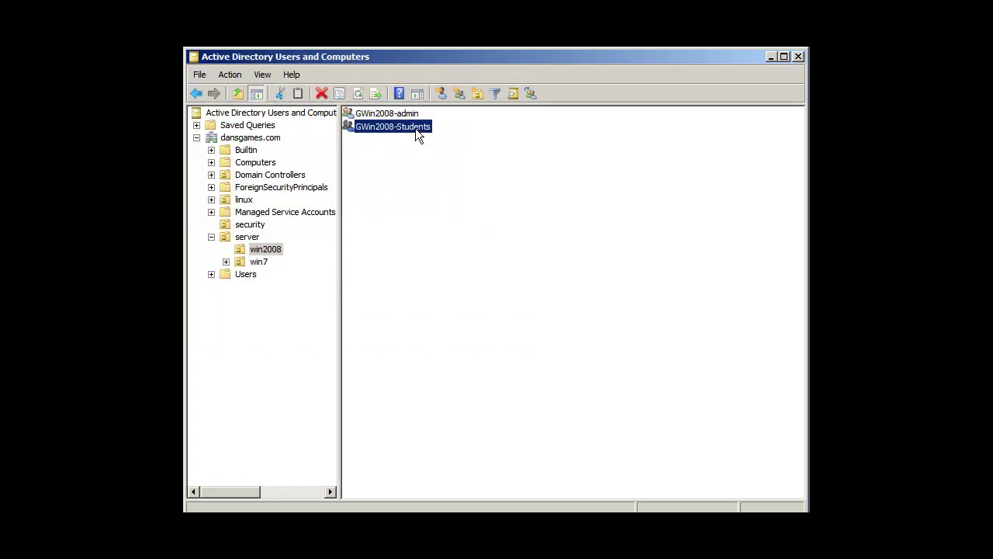
{"action": "left_click", "coordinate": [396, 117]}
{"action": "left_click", "coordinate": [391, 126]}
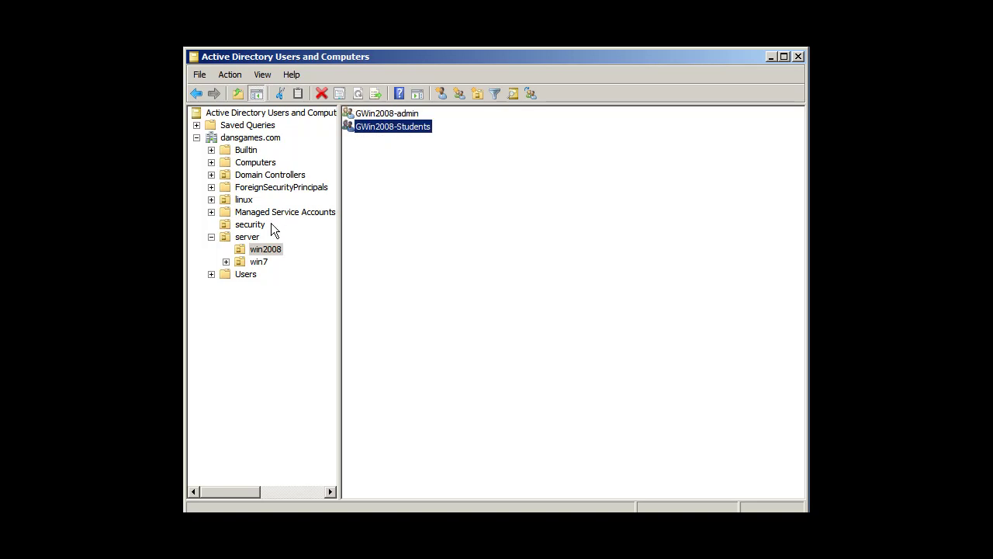
{"action": "left_click", "coordinate": [241, 252]}
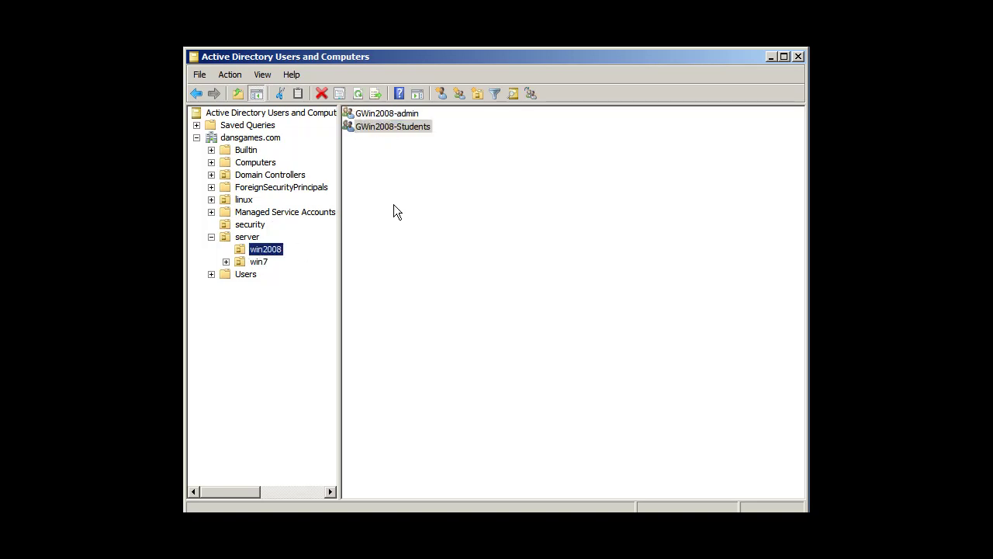
{"action": "left_click", "coordinate": [241, 262]}
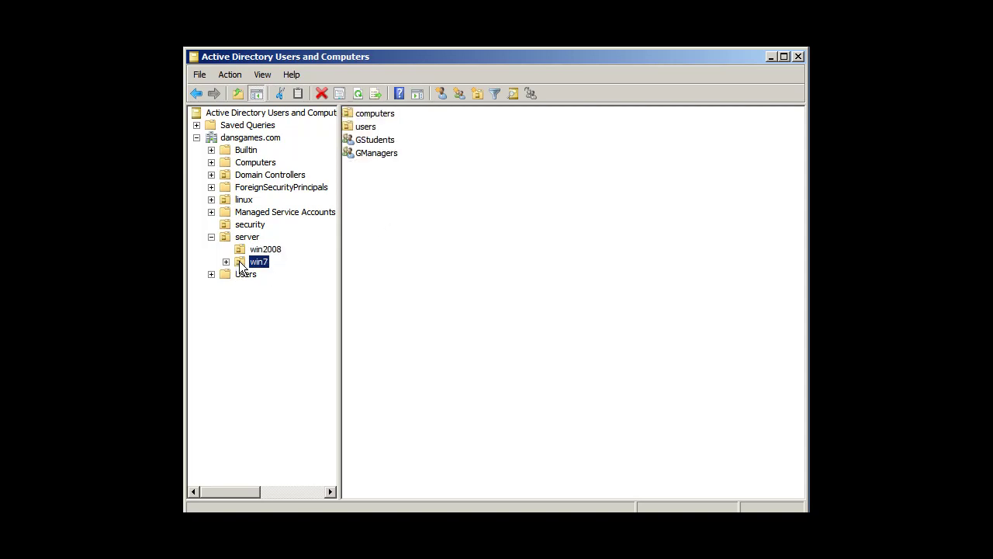
{"action": "left_click", "coordinate": [365, 127]}
{"action": "left_click", "coordinate": [366, 117]}
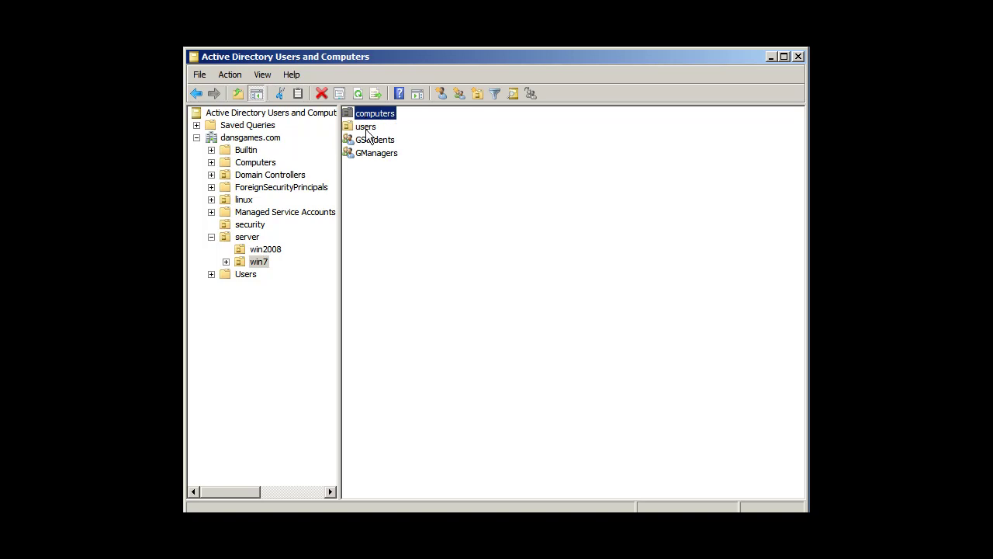
{"action": "left_click", "coordinate": [364, 127]}
{"action": "left_click", "coordinate": [363, 117]}
{"action": "left_click", "coordinate": [365, 126]}
{"action": "left_click", "coordinate": [361, 117]}
{"action": "left_click", "coordinate": [365, 127]}
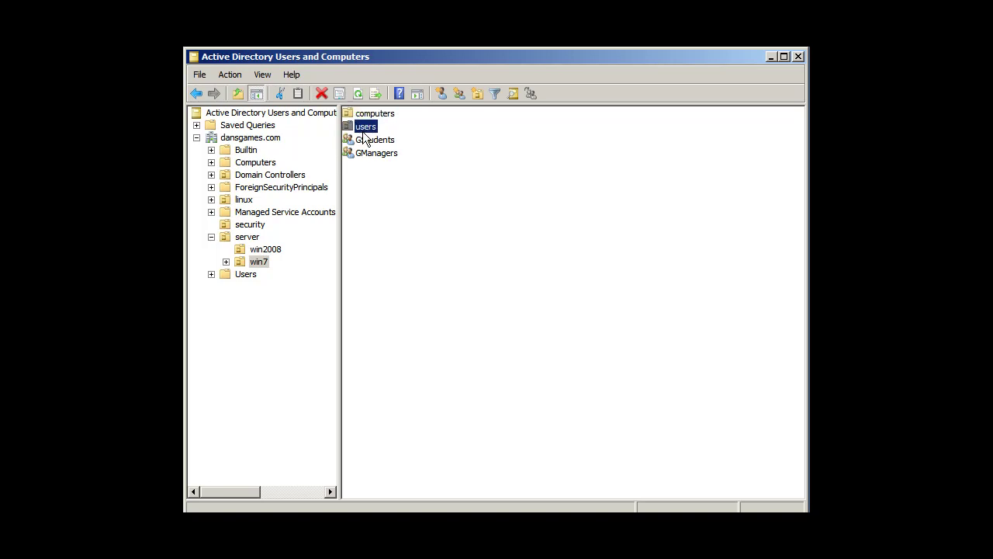
{"action": "left_click", "coordinate": [360, 117]}
{"action": "left_click", "coordinate": [357, 127]}
{"action": "left_click", "coordinate": [348, 116]}
{"action": "left_click", "coordinate": [354, 128]}
{"action": "left_click", "coordinate": [351, 115]}
{"action": "left_click", "coordinate": [354, 129]}
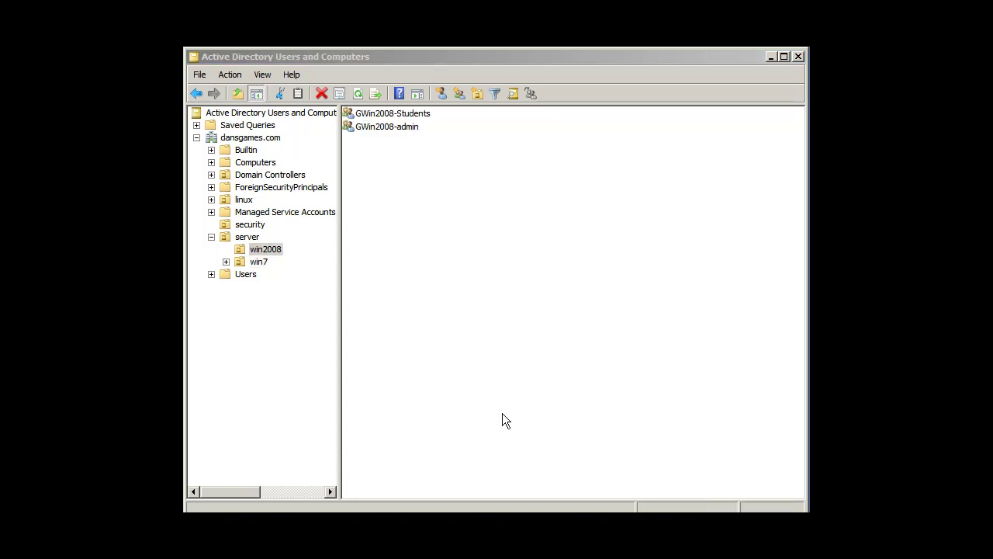
Browse server, then win2008, then win7 to show the GWin7-Students and GWin7-admin groups
{"action": "left_click", "coordinate": [223, 239]}
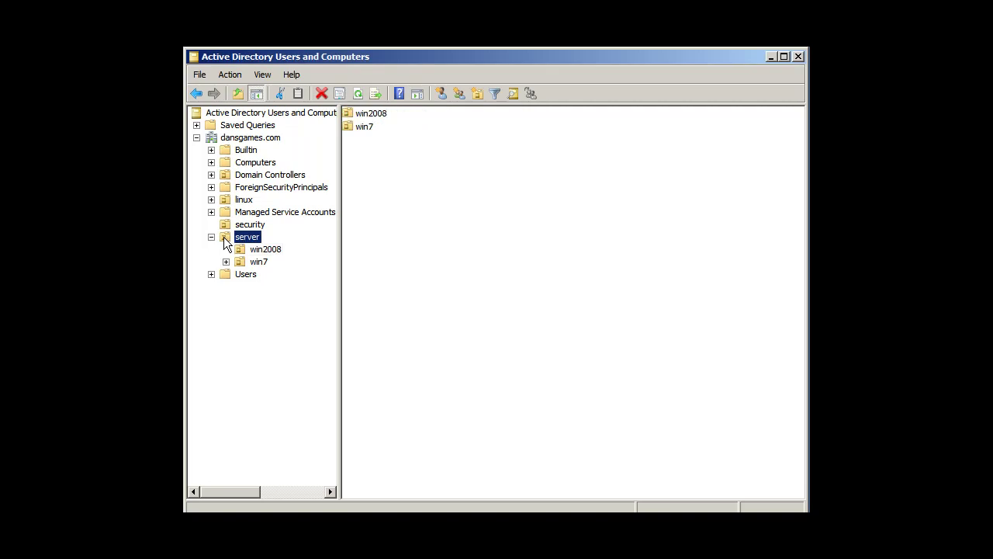
{"action": "left_click", "coordinate": [241, 248]}
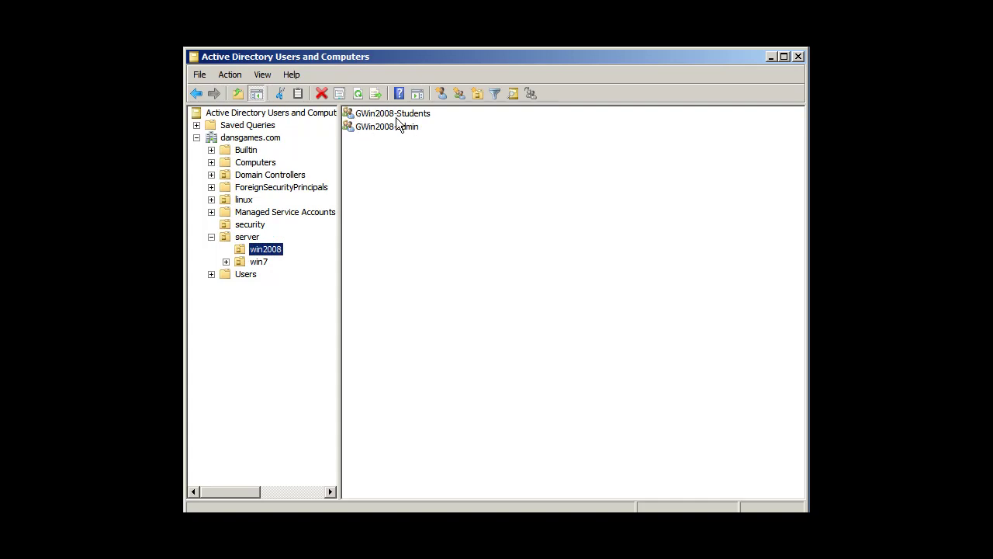
{"action": "left_click", "coordinate": [239, 261]}
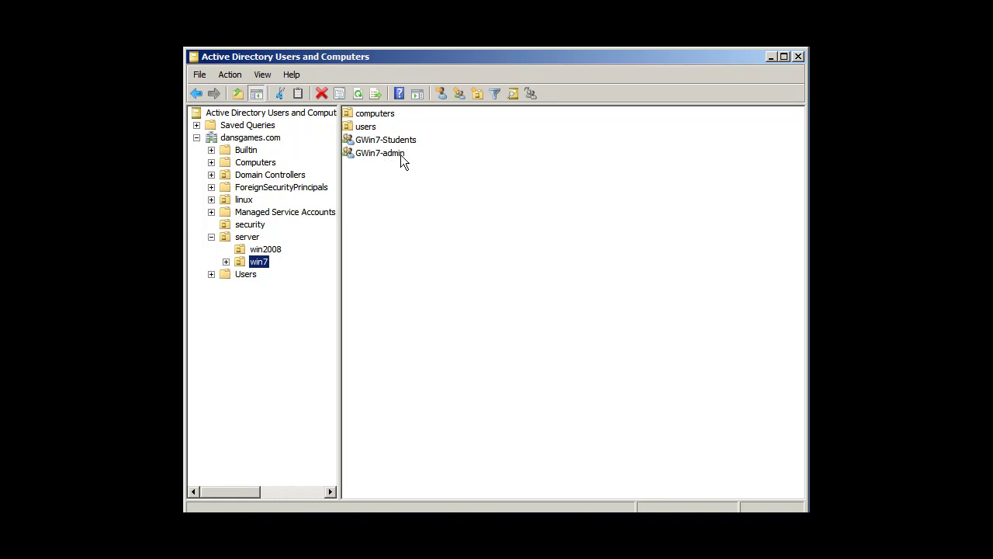
{"action": "left_click", "coordinate": [358, 153]}
{"action": "key", "text": "Up"}
{"action": "left_click", "coordinate": [363, 152]}
{"action": "key", "text": "Up"}
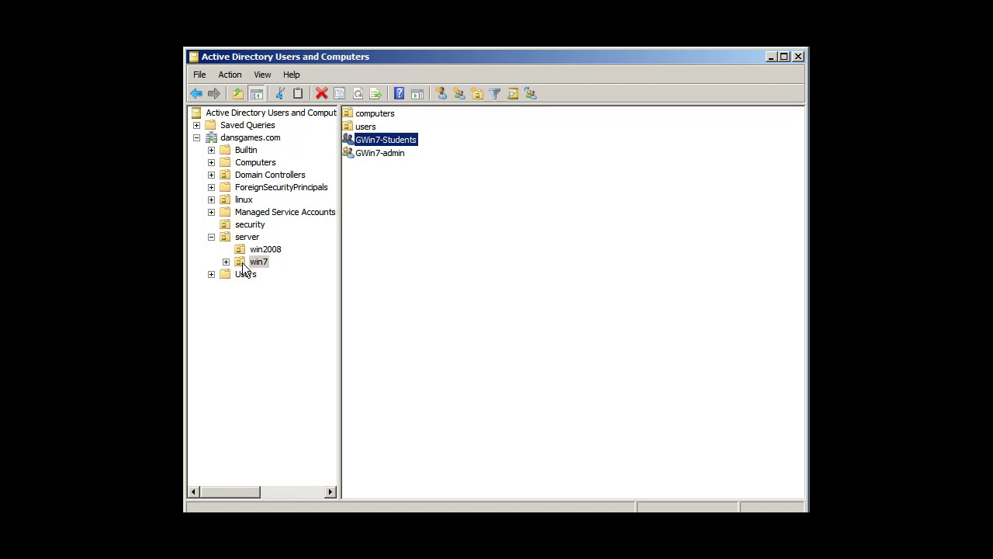
{"action": "left_click", "coordinate": [363, 126]}
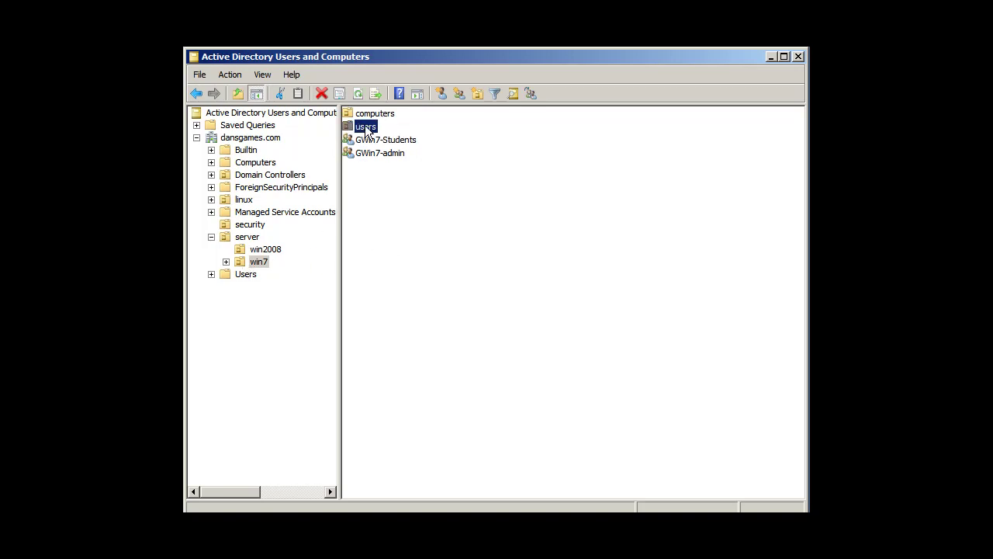
{"action": "left_click", "coordinate": [381, 114]}
{"action": "left_click", "coordinate": [364, 126]}
{"action": "left_click", "coordinate": [358, 115]}
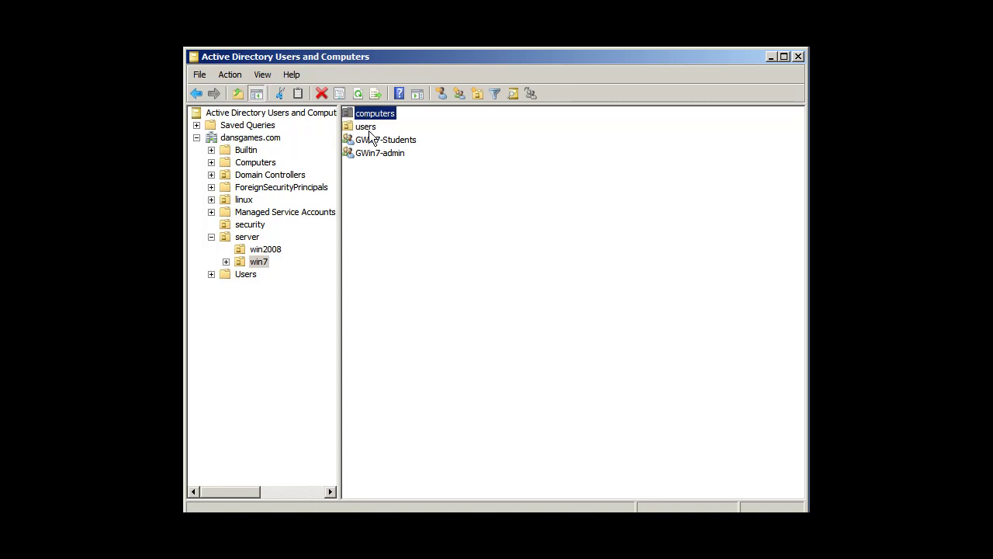
{"action": "left_click", "coordinate": [241, 249]}
{"action": "left_click", "coordinate": [238, 261]}
{"action": "left_click", "coordinate": [242, 248]}
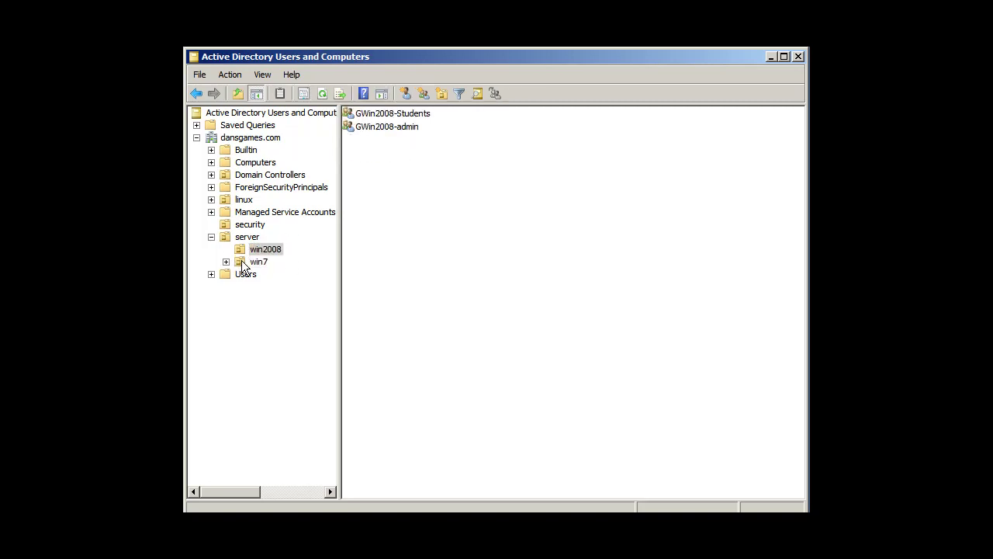
{"action": "left_click", "coordinate": [242, 261]}
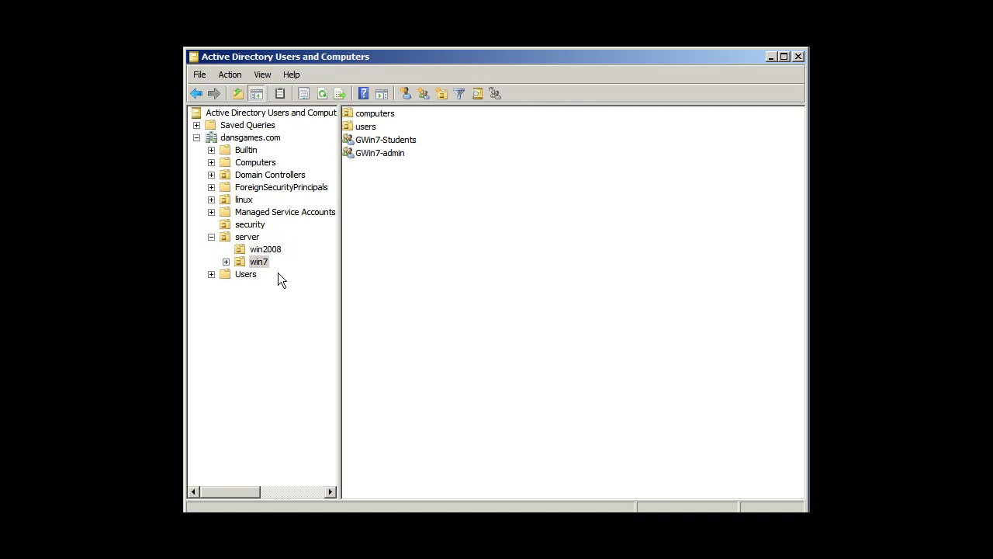